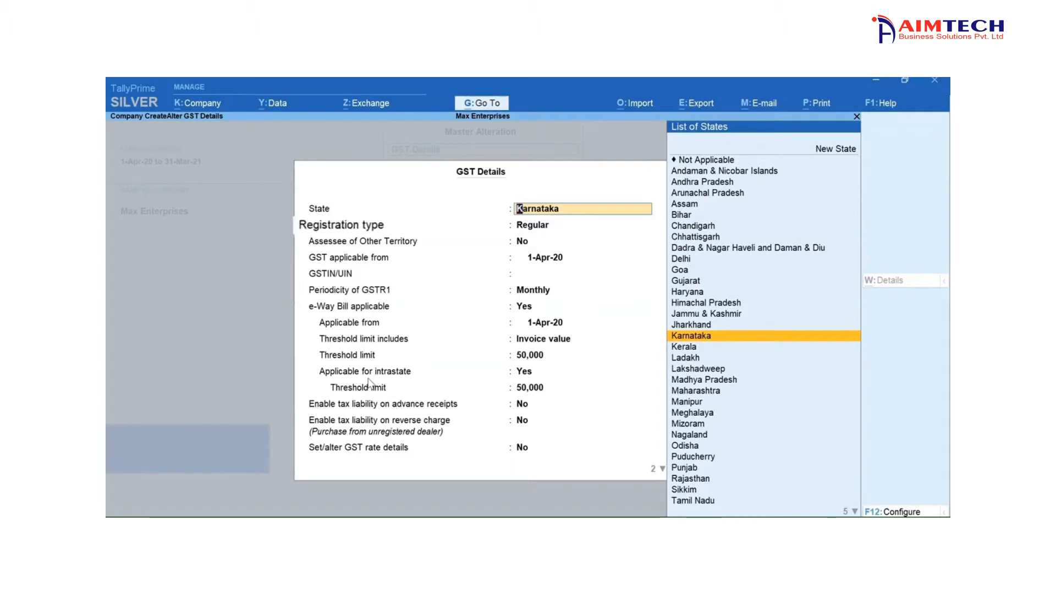
- Keep Karnataka, Regular registration and the 1-Apr-20 applicable date in the company's GST details, and enter its GSTIN/UIN
key("Return")
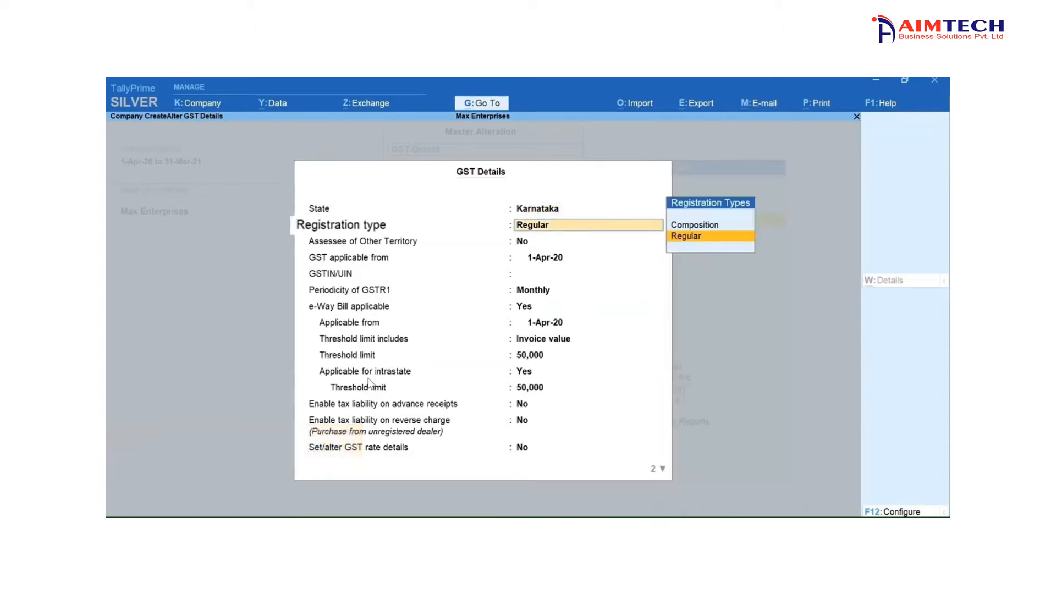
key("Return")
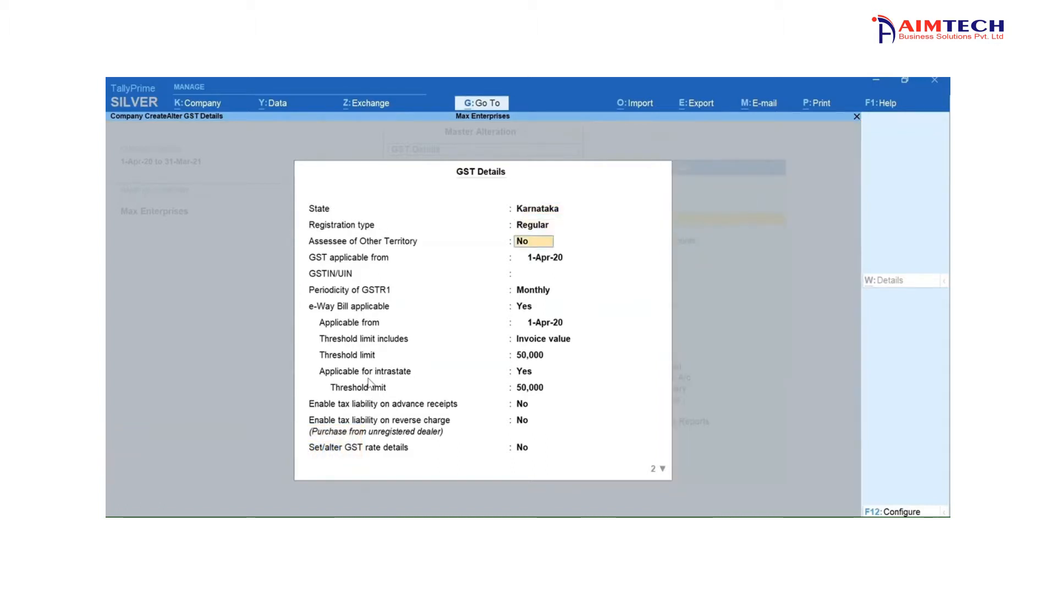
key("Return")
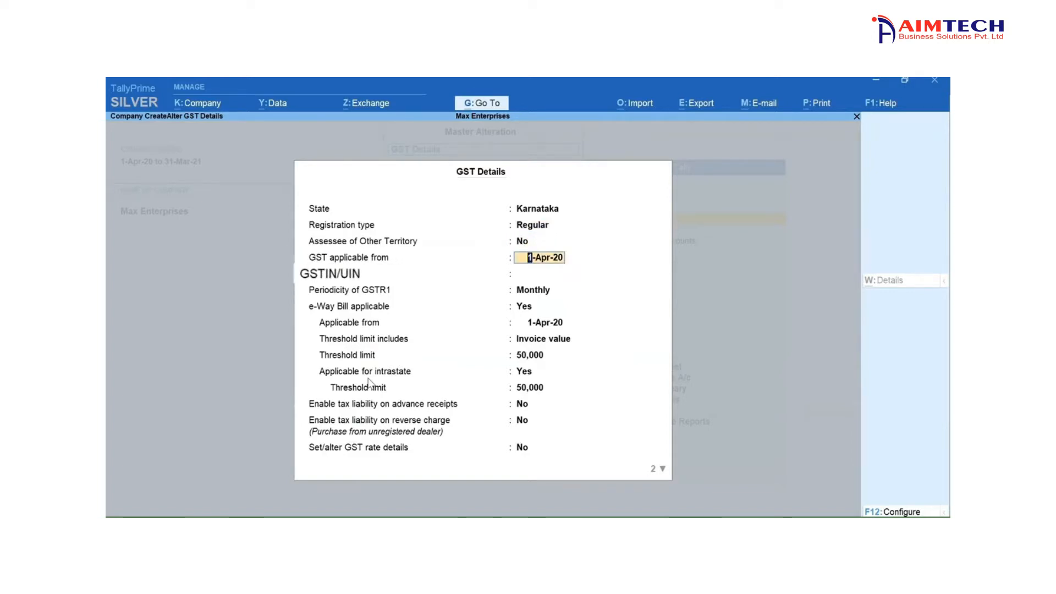
key("Return")
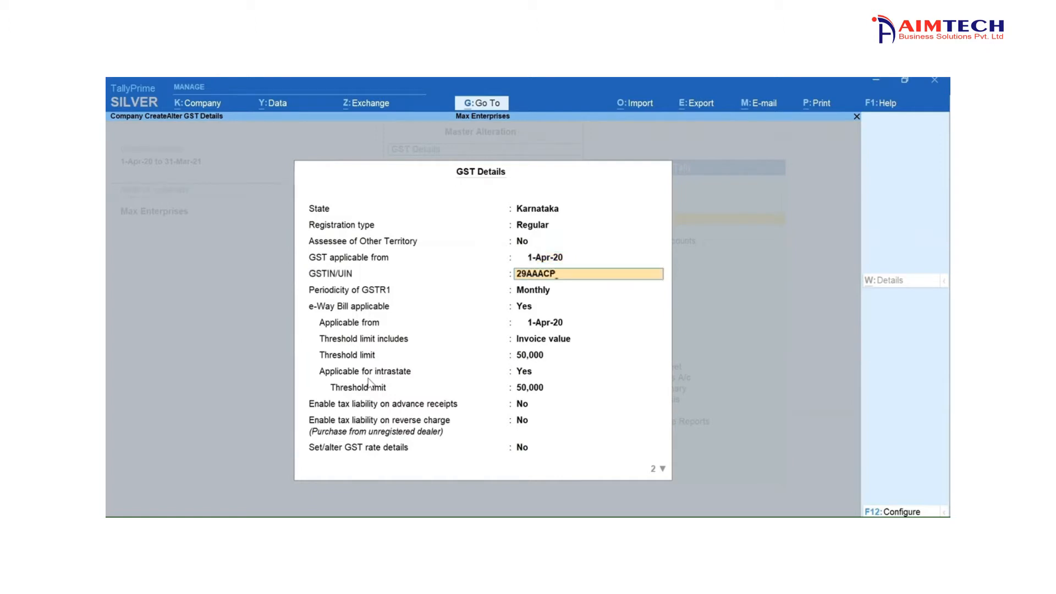
key("Return")
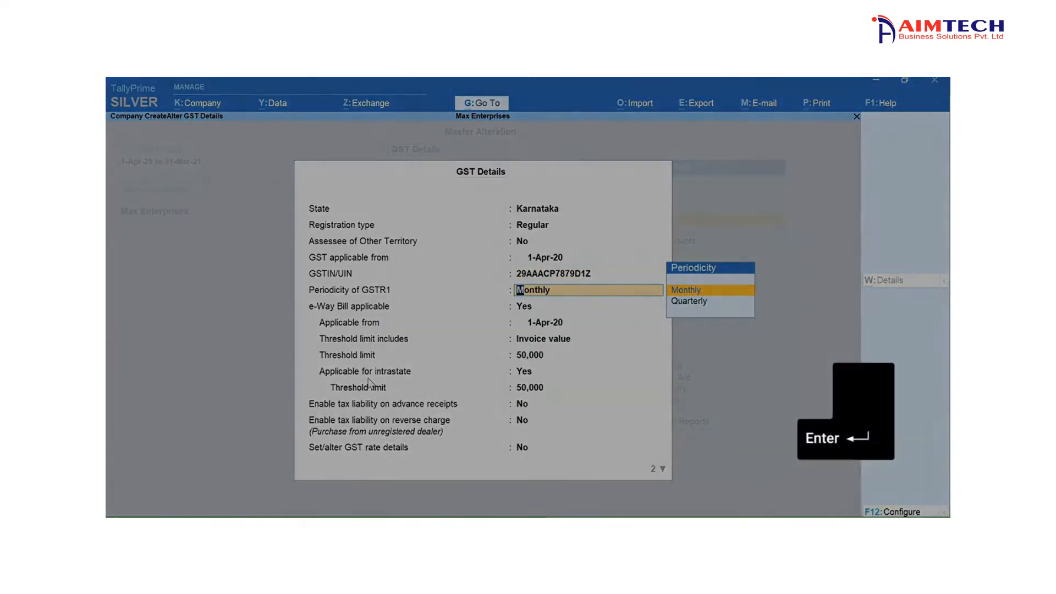
- Keep Monthly GSTR1 periodicity and the e-Way Bill settings, and enable setting of GST rate details
key("Return")
key("Return")
key("Return")
key("Return")
key("Return")
key("Return")
key("Return")
key("Return")
key("Return")
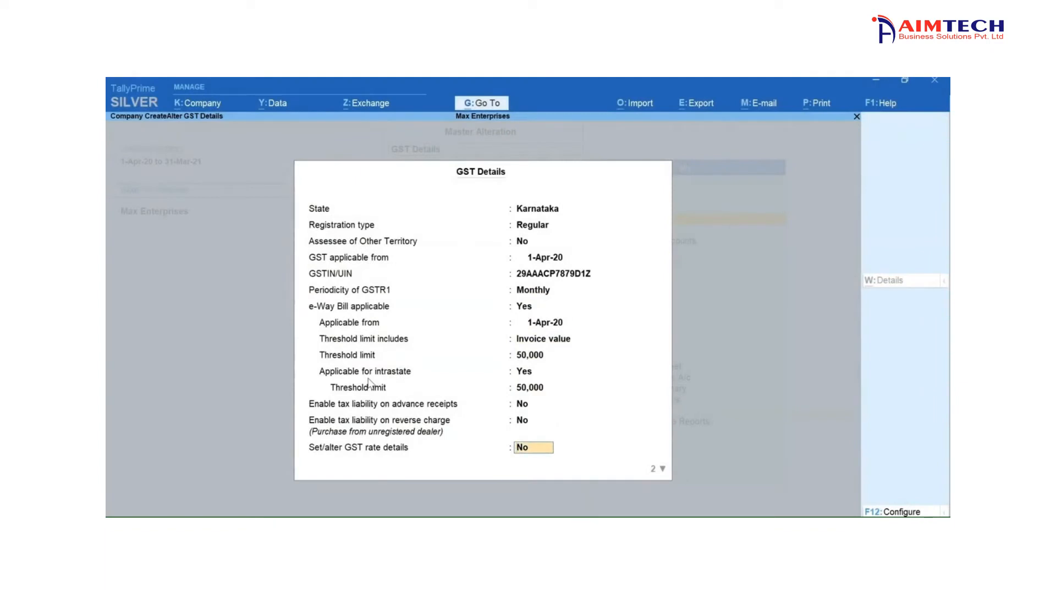
type("y")
key("Return")
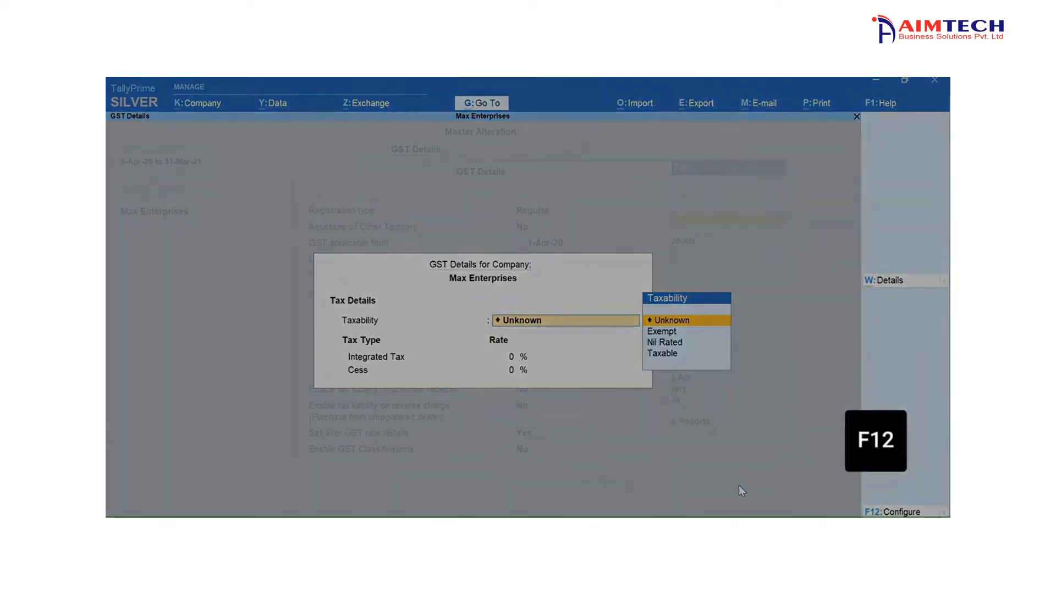
- Configure the GST rate details to allow HSN/SAC details and show all GST tax types
key("F12")
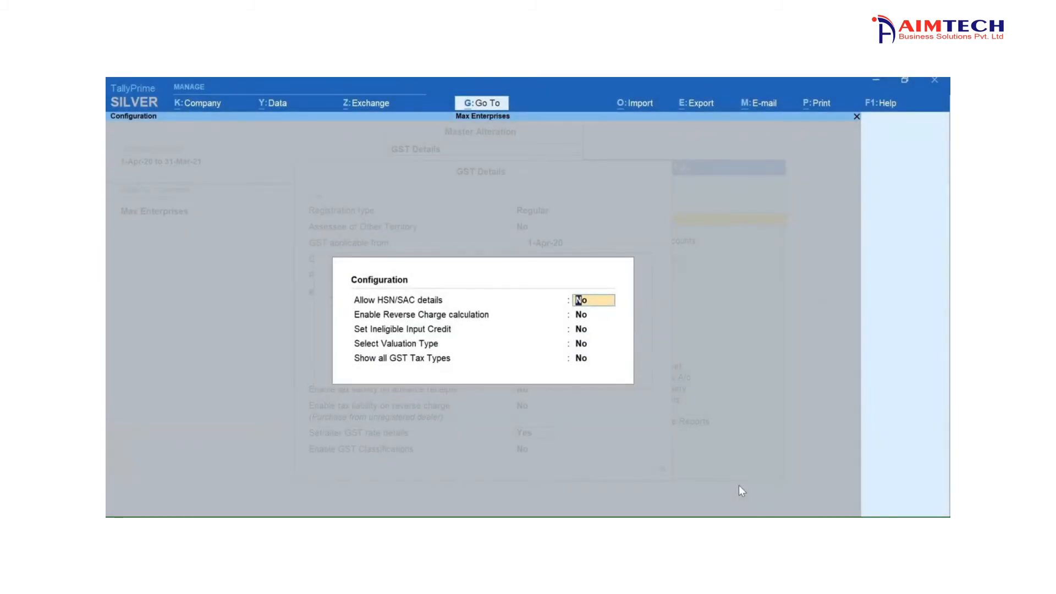
type("y")
key("Return")
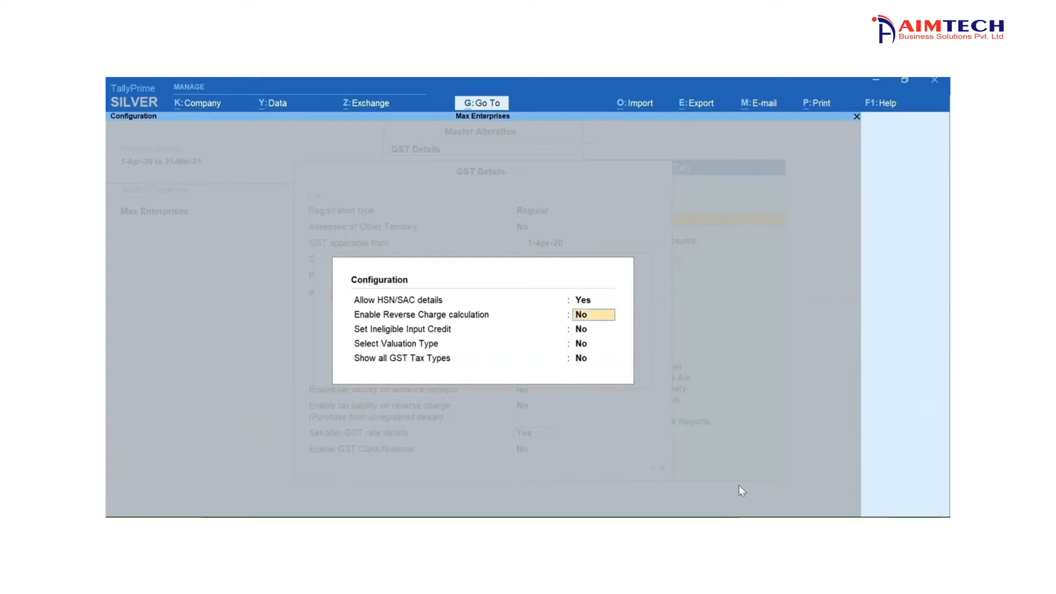
key("Return")
key("Return")
key("Return")
type("y")
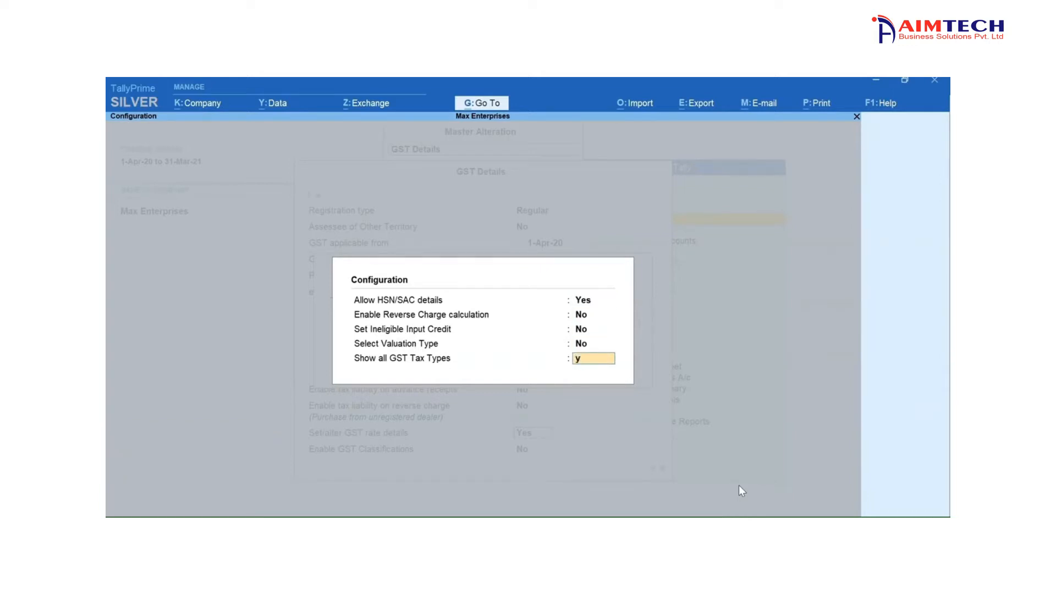
key("Return")
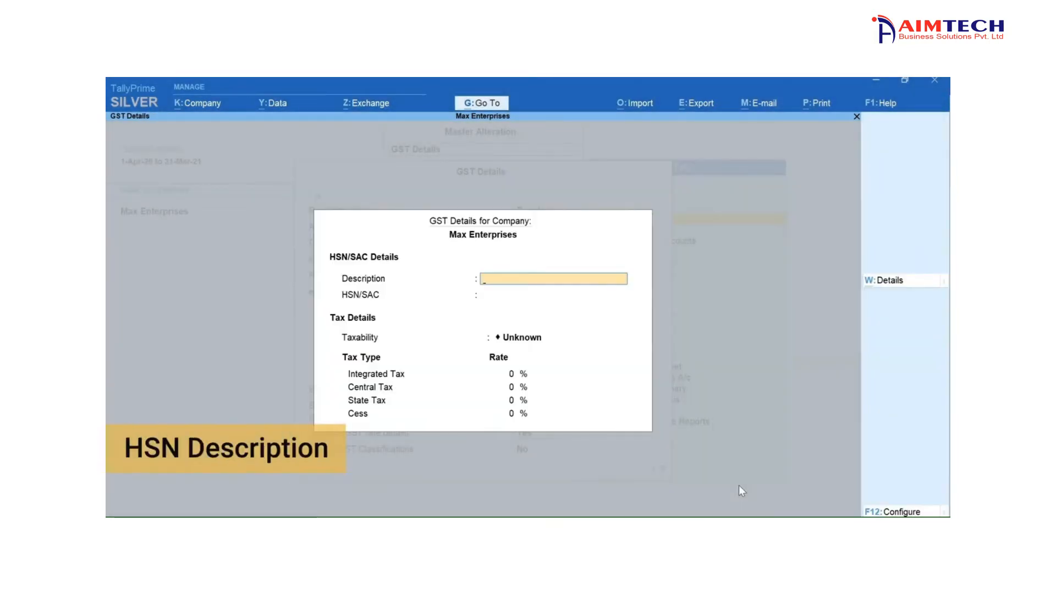
- Enter Computers as the company's HSN/SAC description and 8471 as the HSN/SAC code
type("Computers")
key("Return")
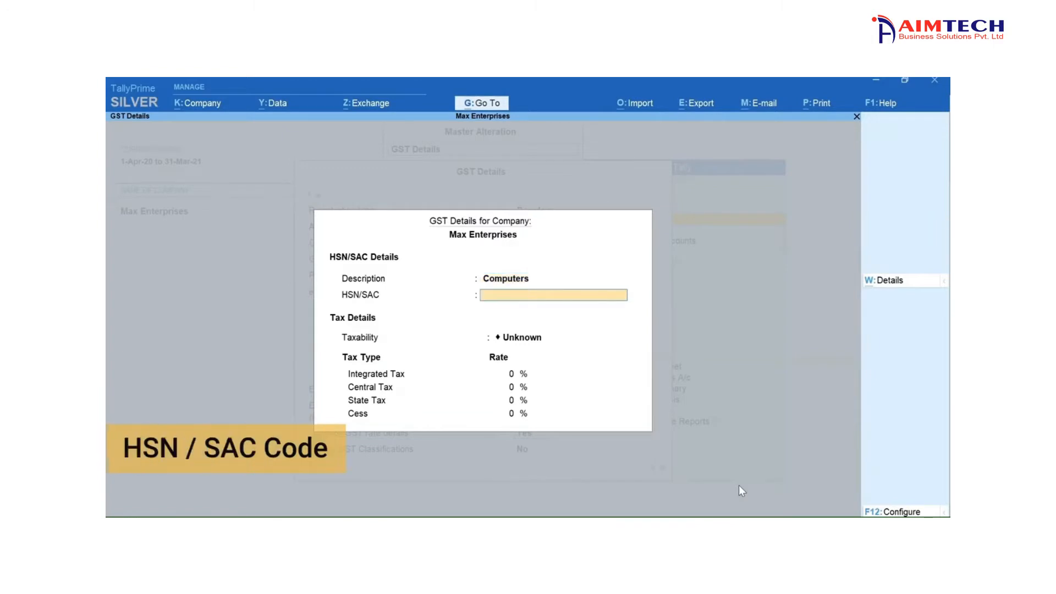
type("8471")
key("Return")
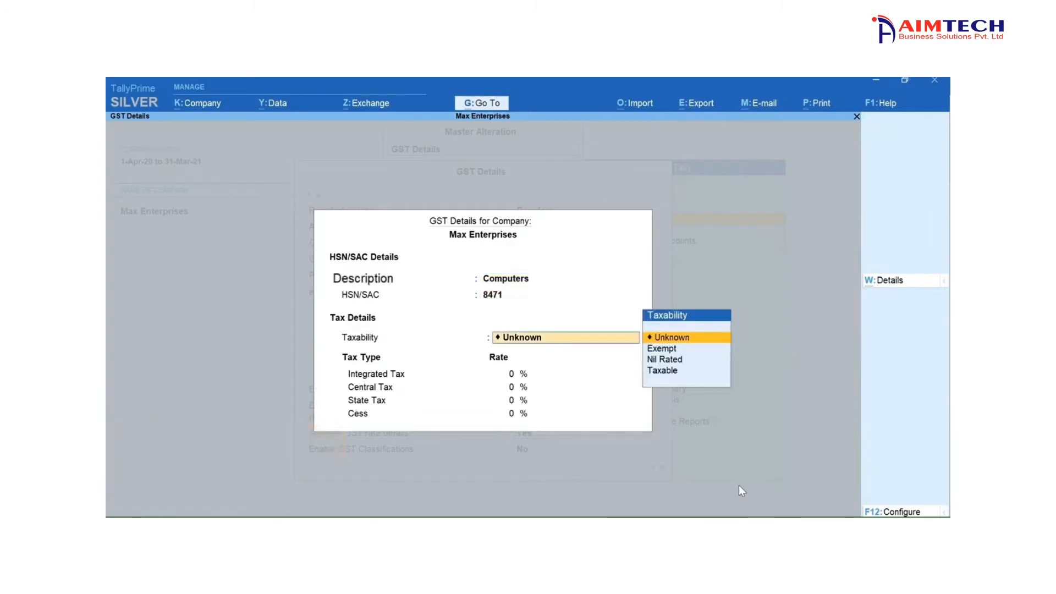
- Set the company's taxability to Taxable with 18% integrated tax, and save the GST details
key("Down")
key("Down")
key("Down")
key("Return")
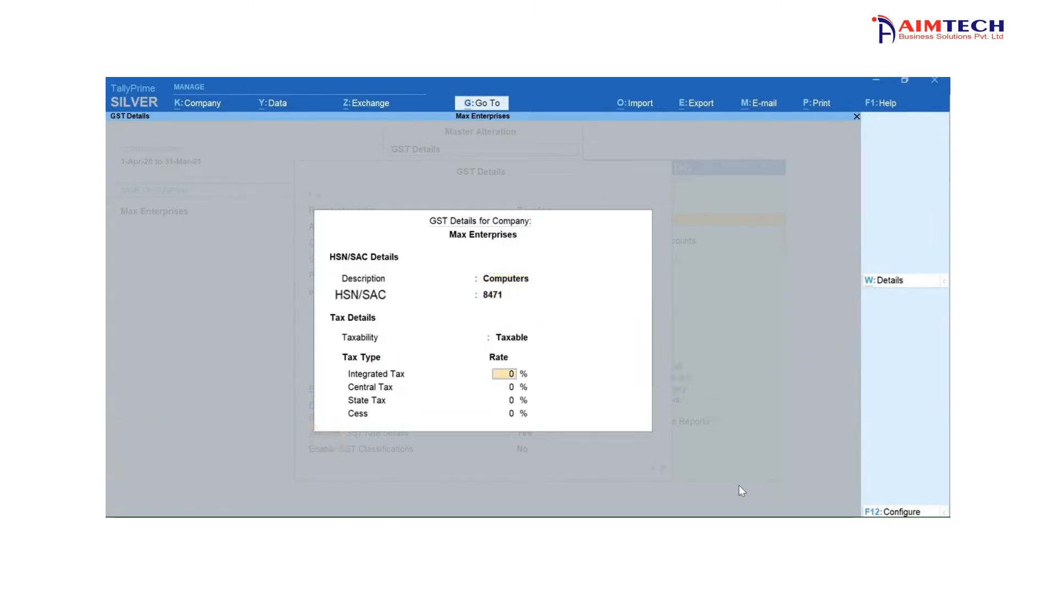
type("1")
key("Return")
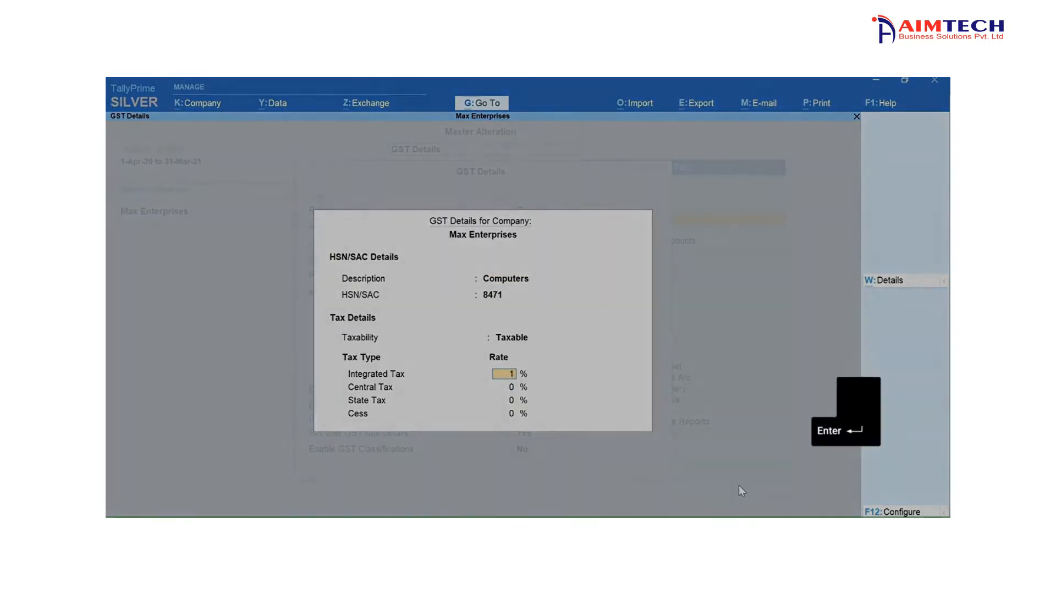
type("8")
key("Return")
key("Return")
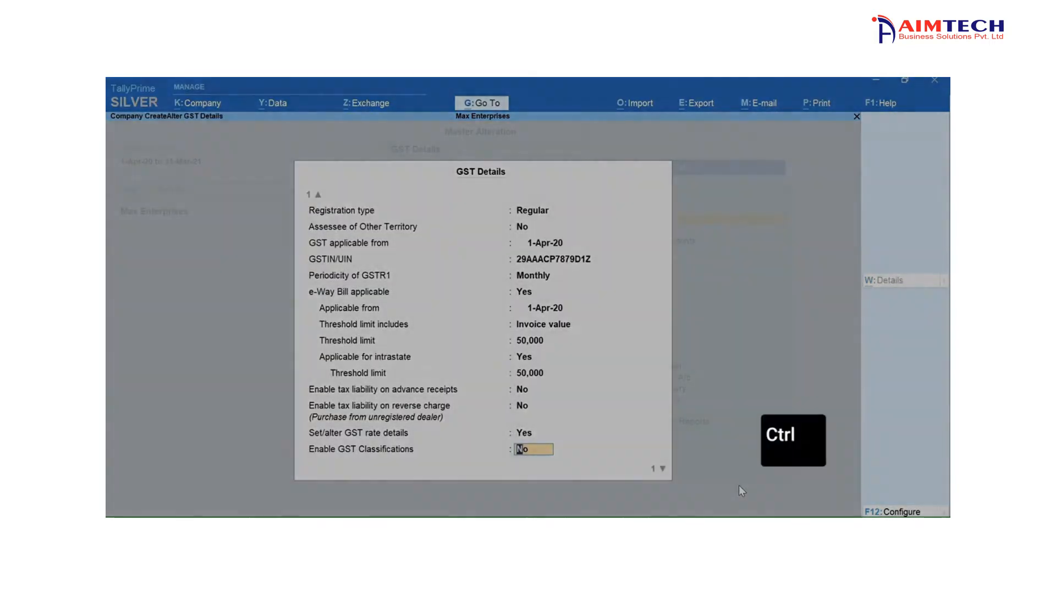
key("ctrl+a")
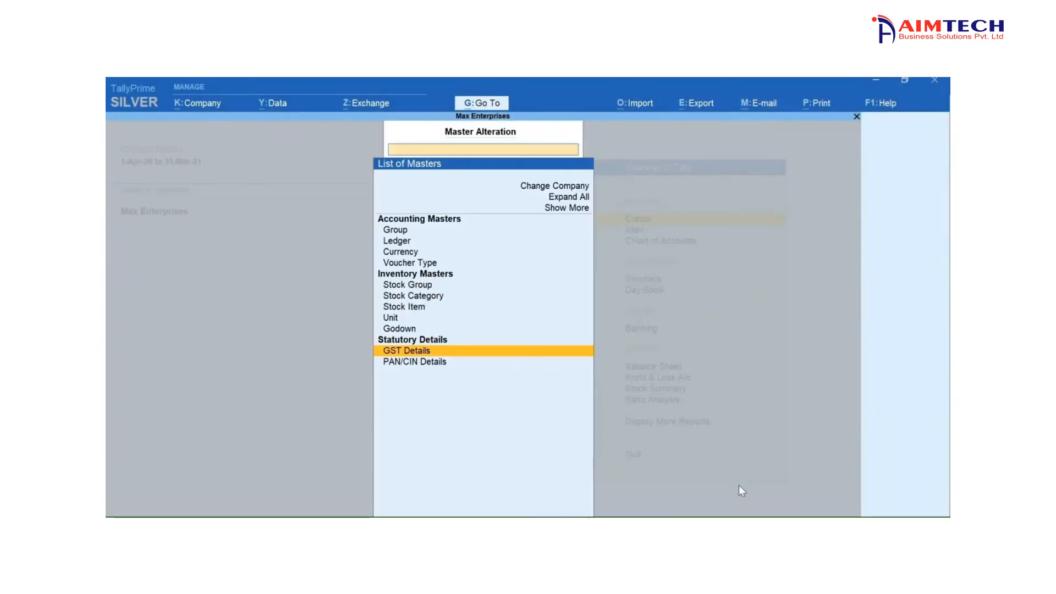
key("Escape")
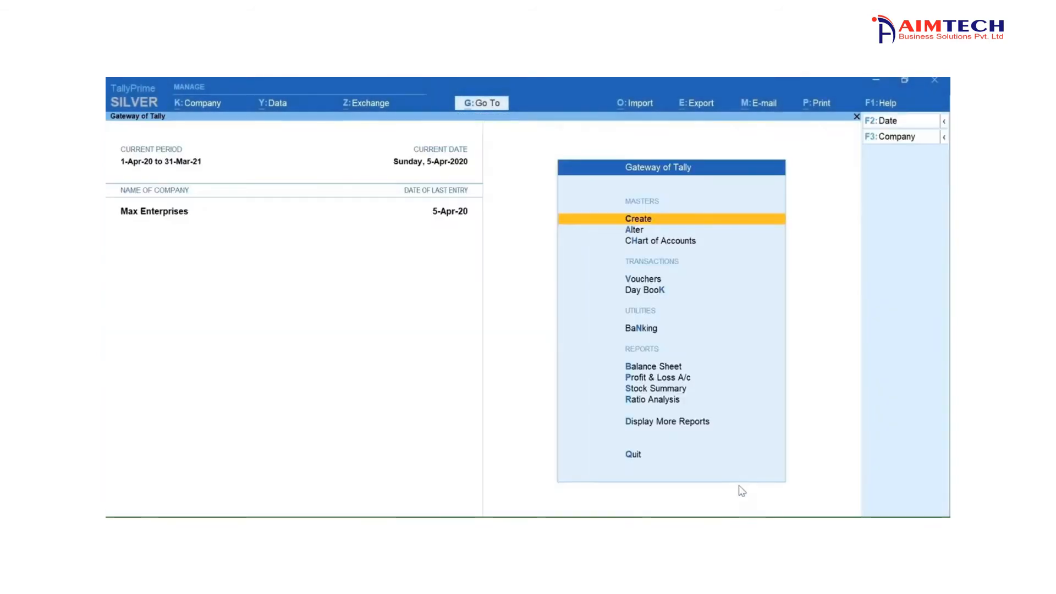
- View the GST Details master through Master Alteration and return to the Gateway of Tally
key("a")
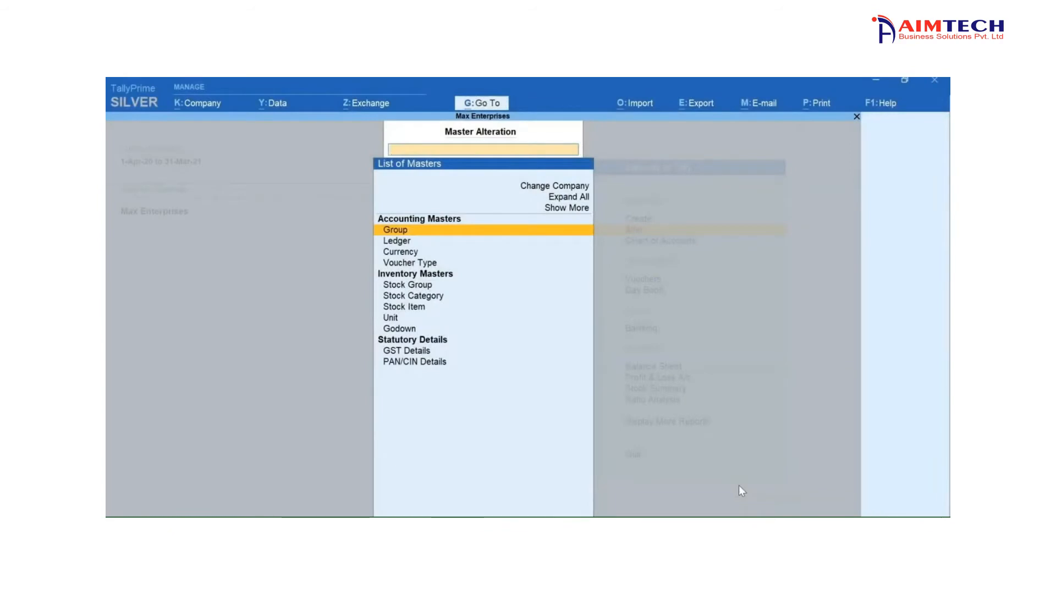
type("GST")
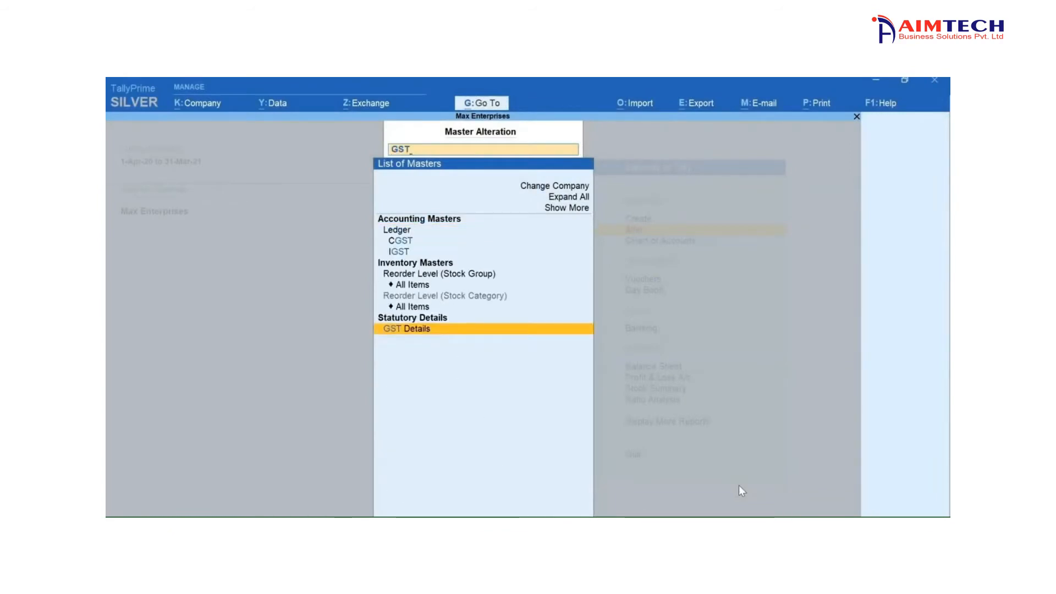
key("Return")
key("Escape")
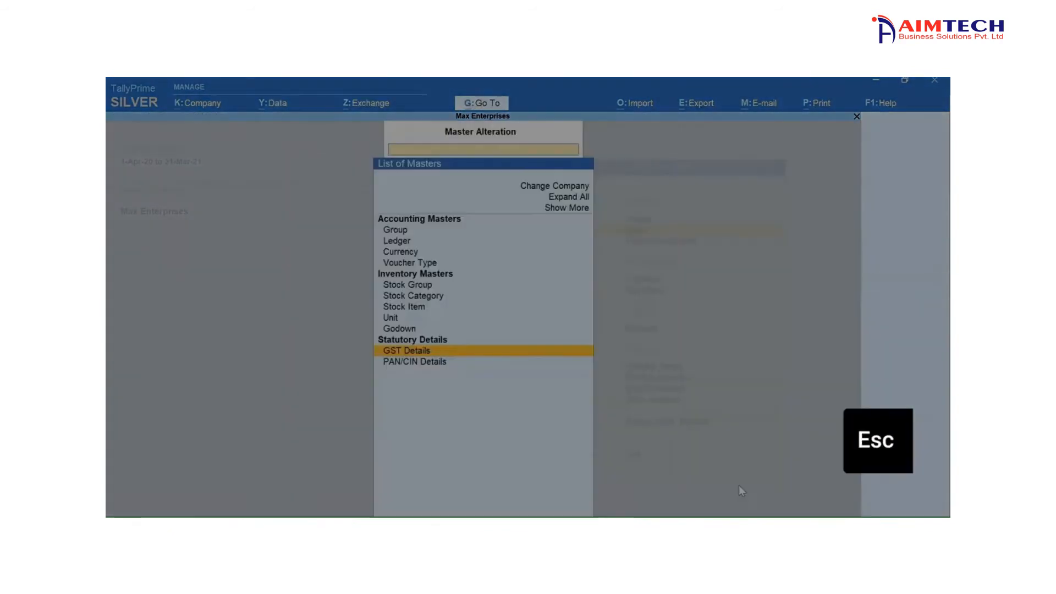
key("Escape")
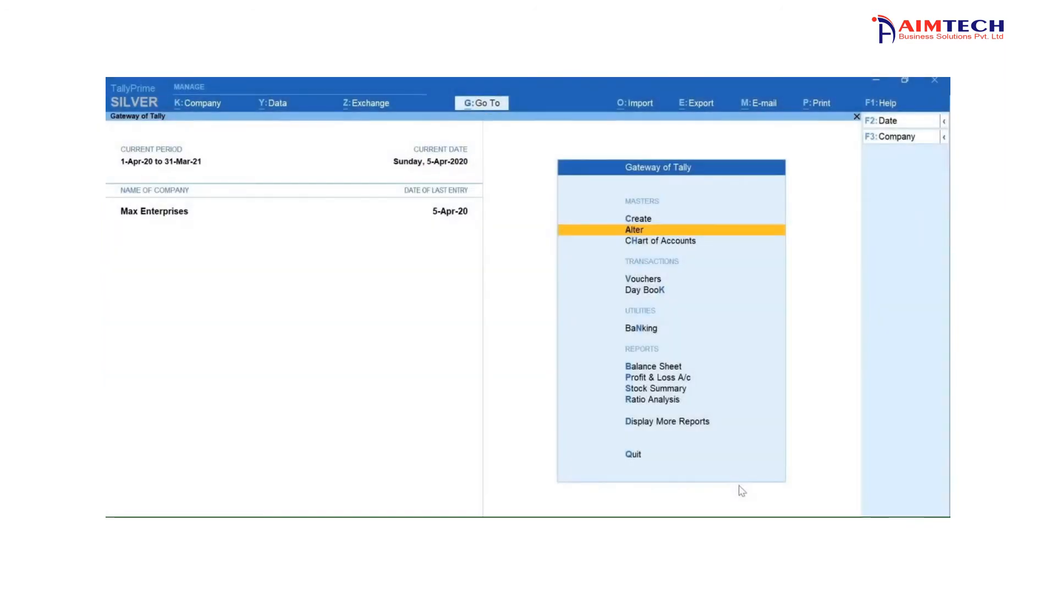
- Check the Goods and Services Tax setting in the company features and return without changes
key("F11")
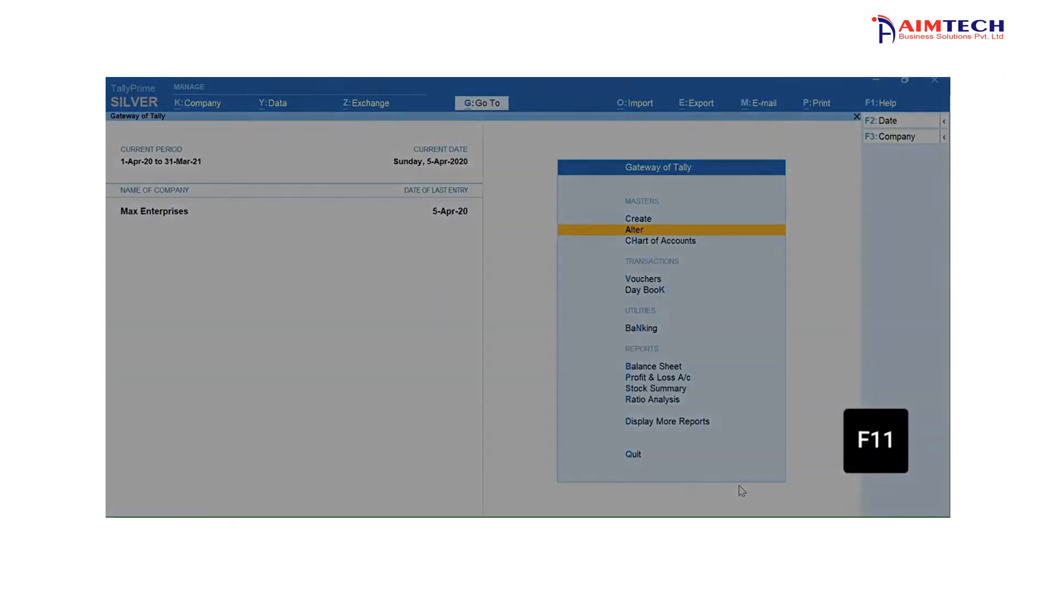
key("Return")
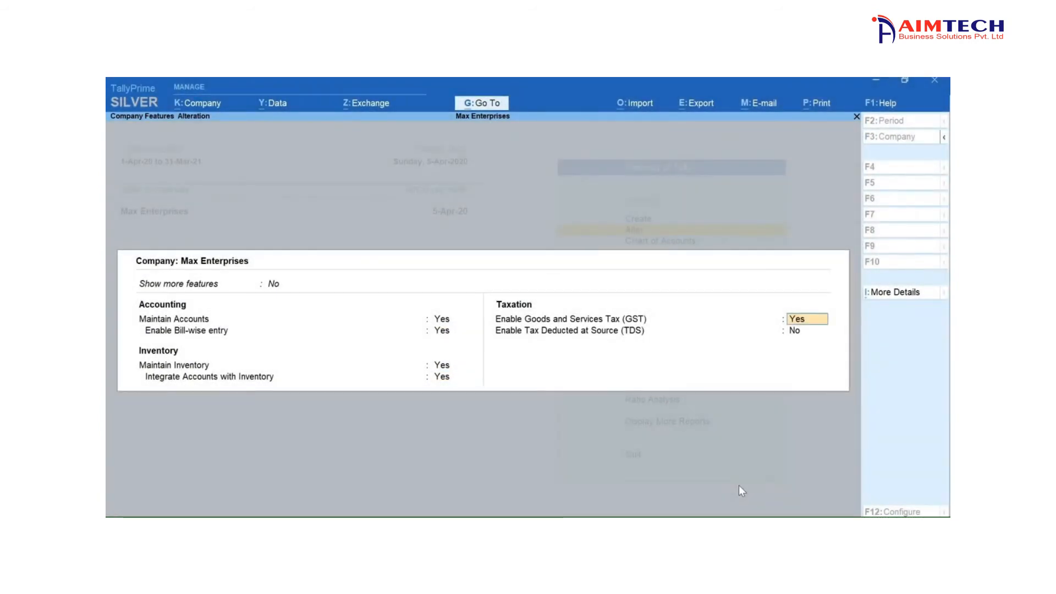
key("Escape")
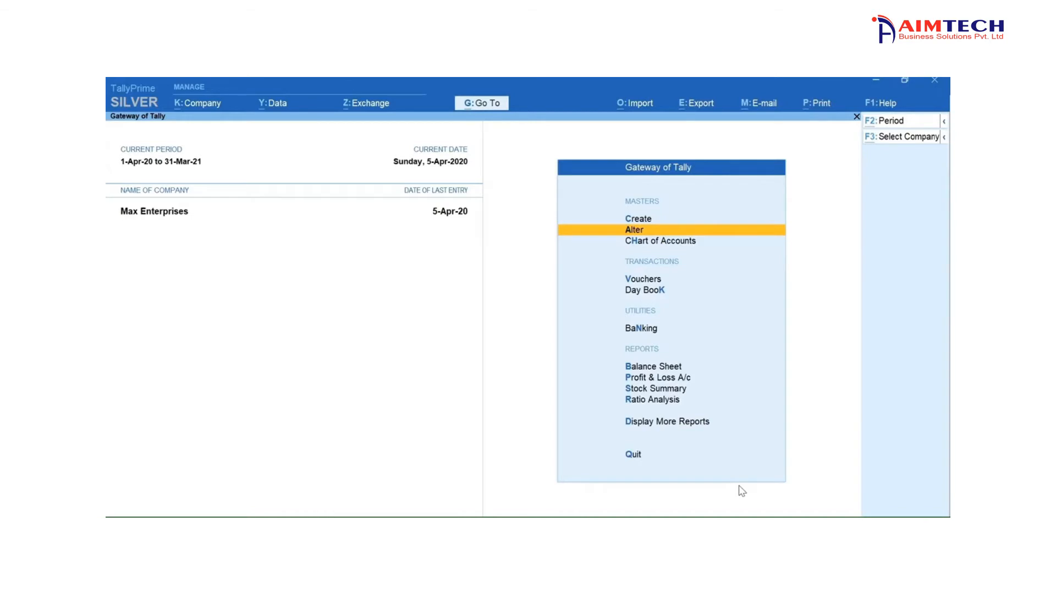
- Open the GST Rate Setup report and expand it to list all stock groups and items
key("alt+g")
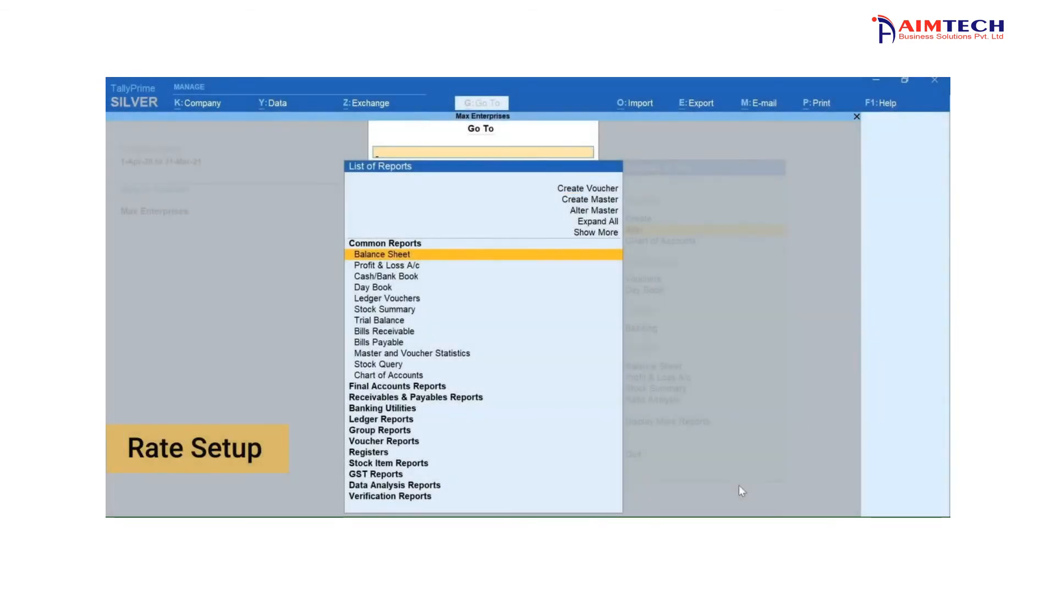
type("Rate")
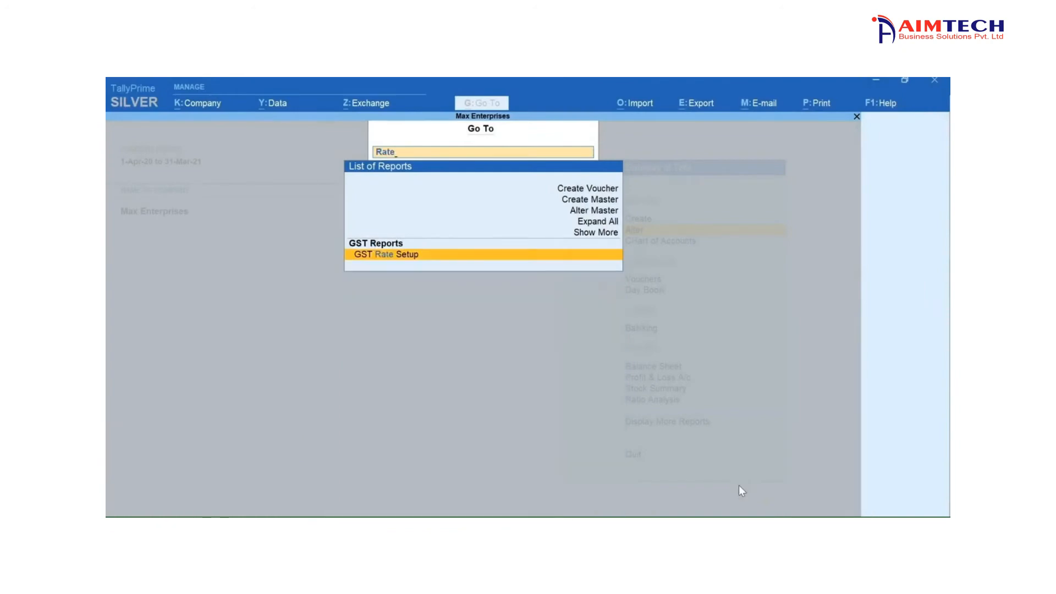
key("Return")
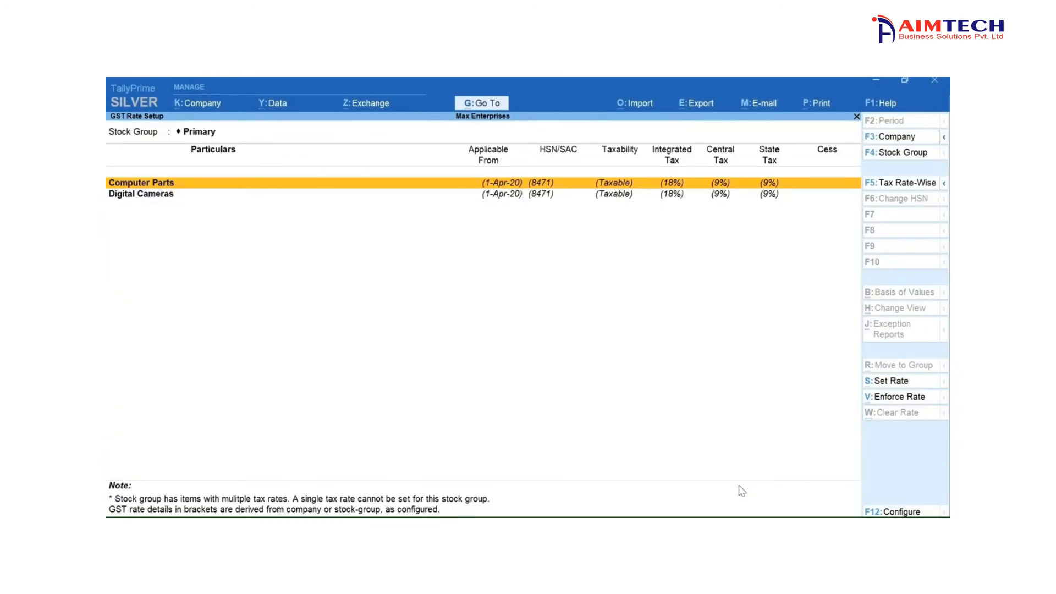
key("alt+g")
key("alt+F5")
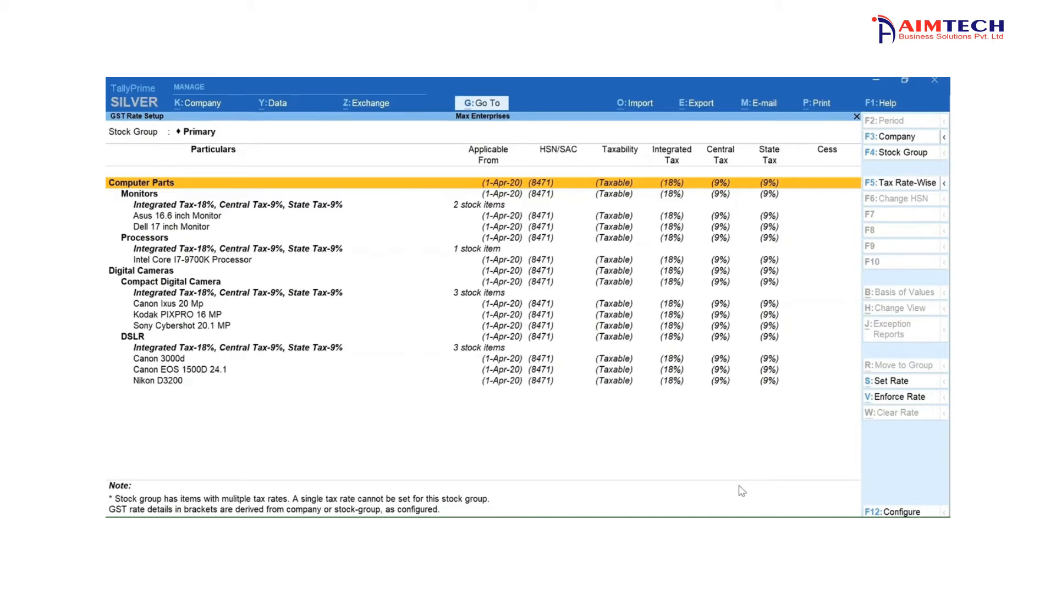
- Start setting the rate for the Digital Cameras stock group, with description Digital Camera and HSN/SAC 8525
key("Down")
key("Down")
key("Down")
key("Down")
key("Down")
key("Down")
key("Down")
key("Down")
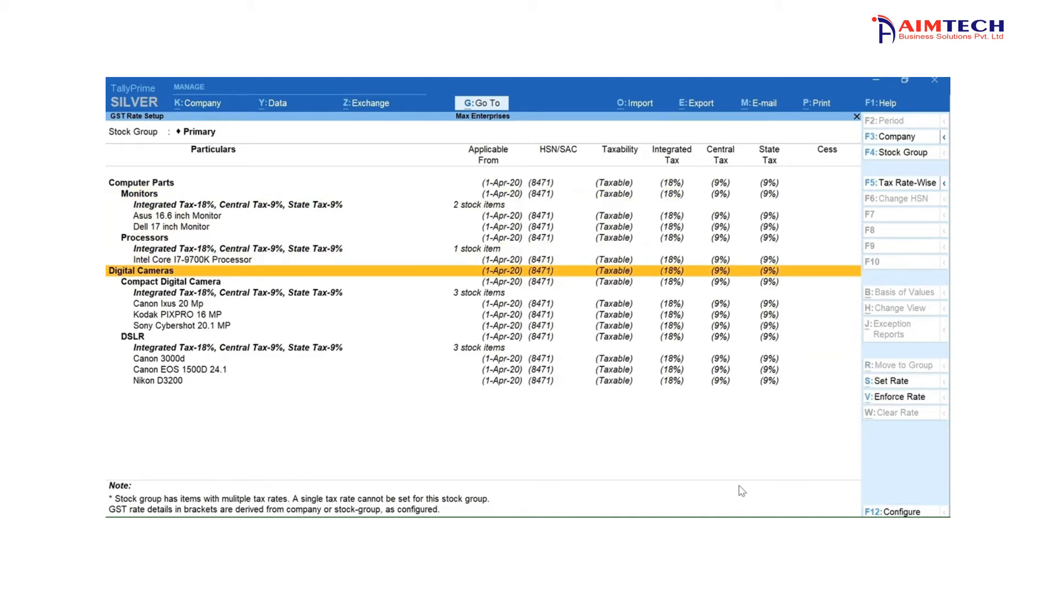
key("space")
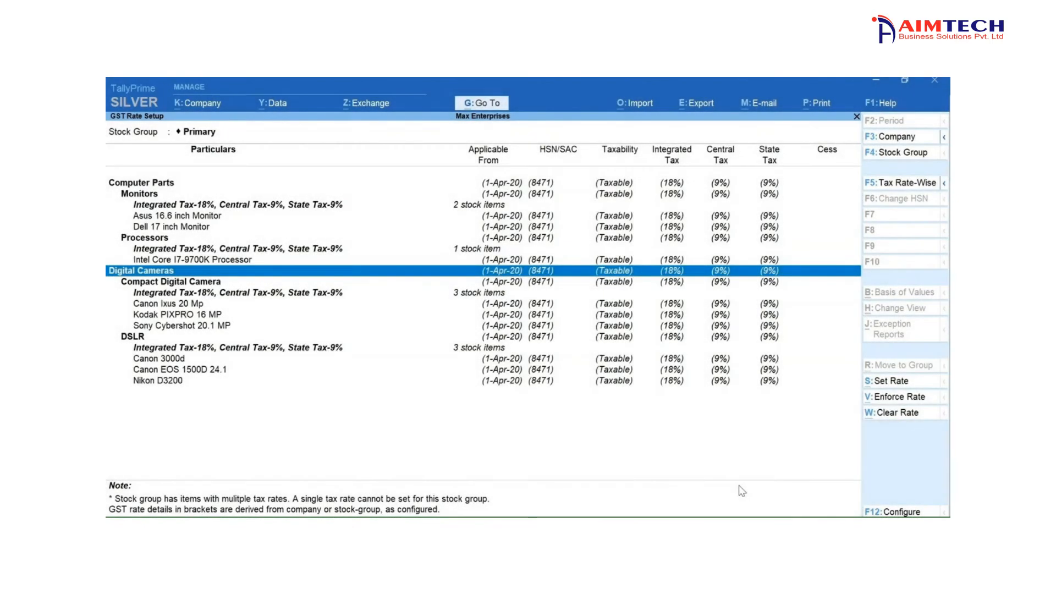
key("alt+s")
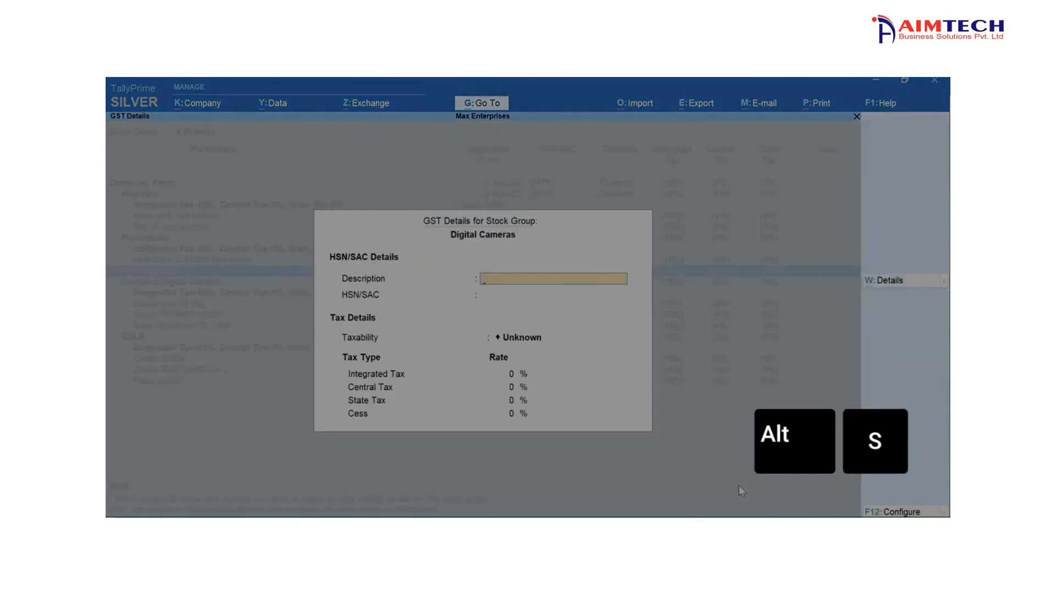
type("Digital Camera")
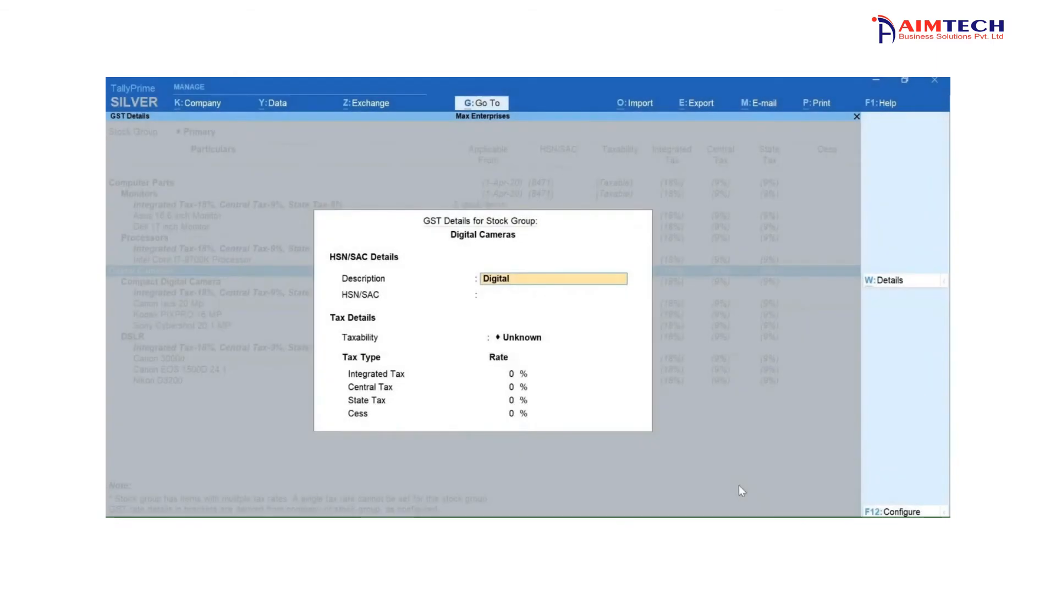
key("Return")
type("8525")
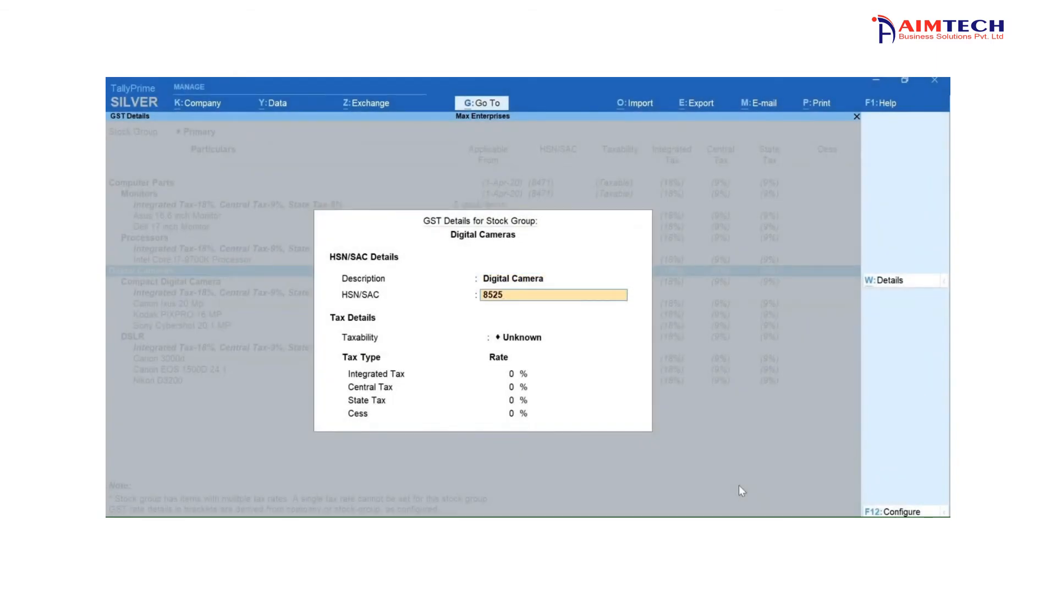
- Set the Digital Cameras group to Taxable with an integrated tax rate of 28% and save its GST details
key("Return")
key("Return")
type("28")
key("Return")
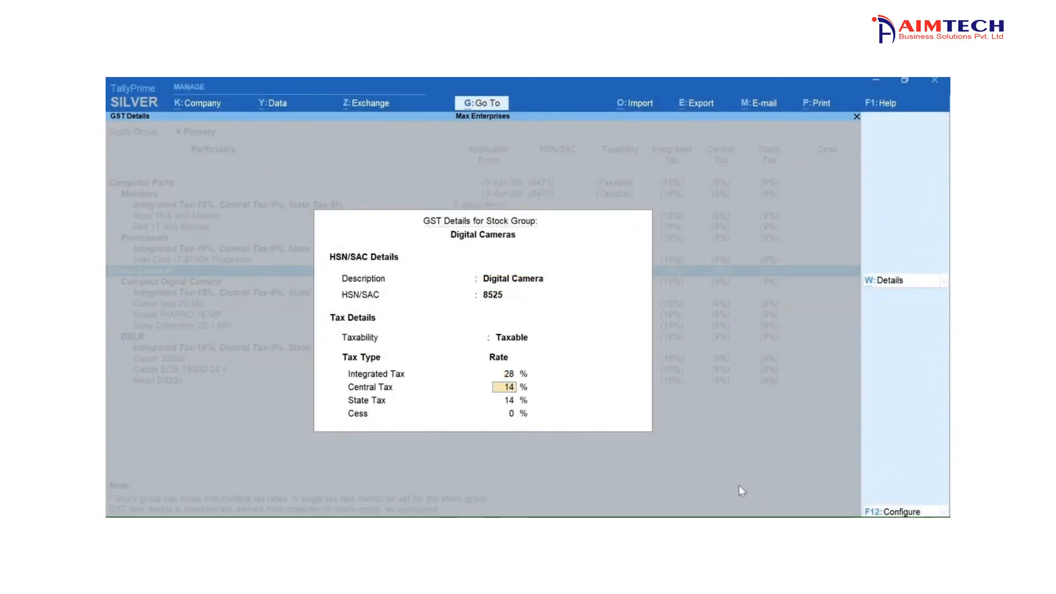
key("ctrl+a")
key("Down")
key("Down")
key("Down")
key("Down")
key("Down")
key("Down")
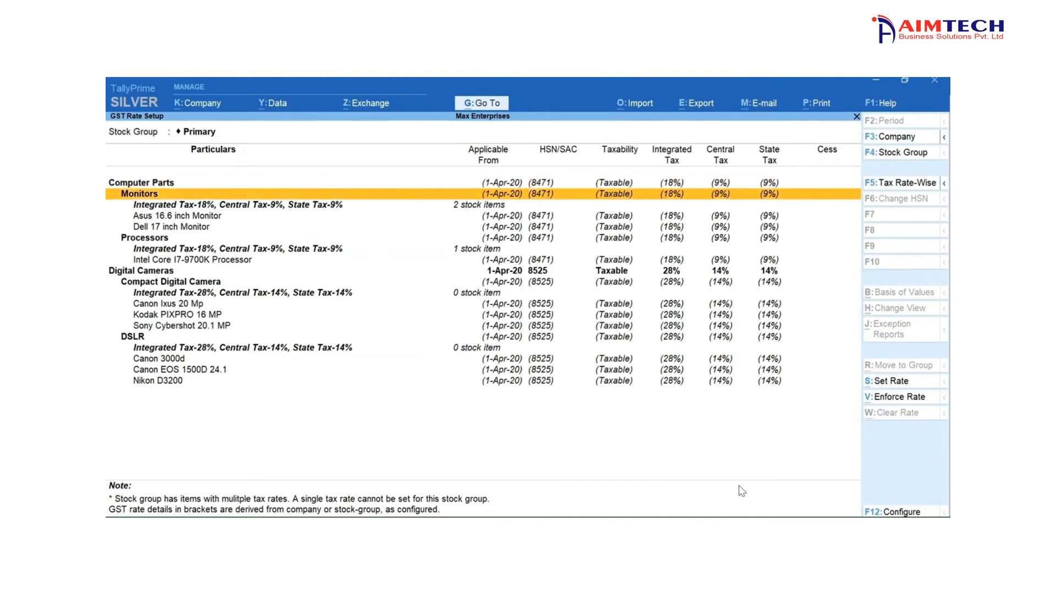
key("Down")
key("Down")
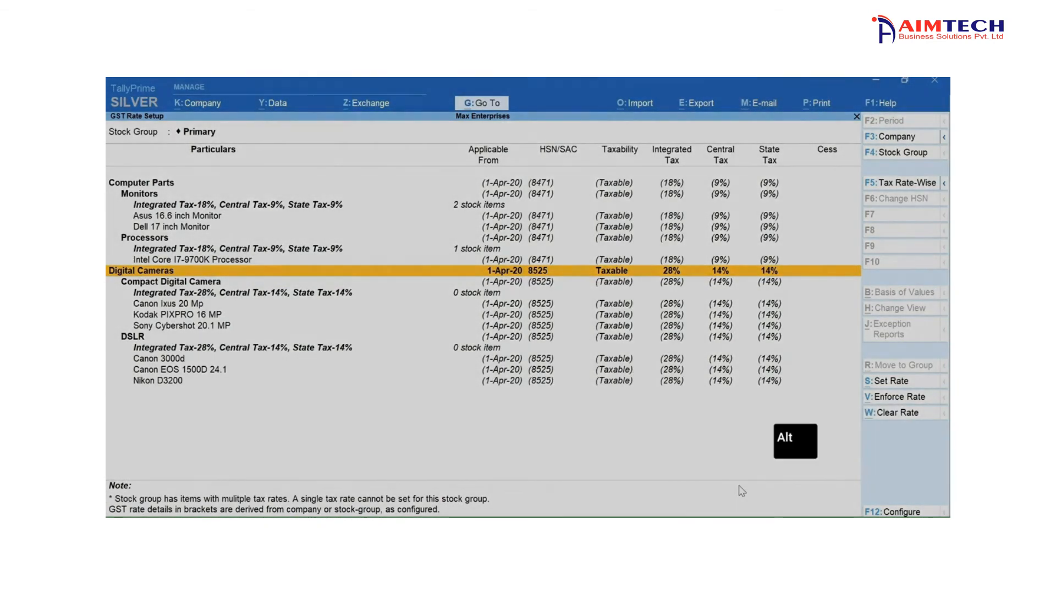
key("alt+s")
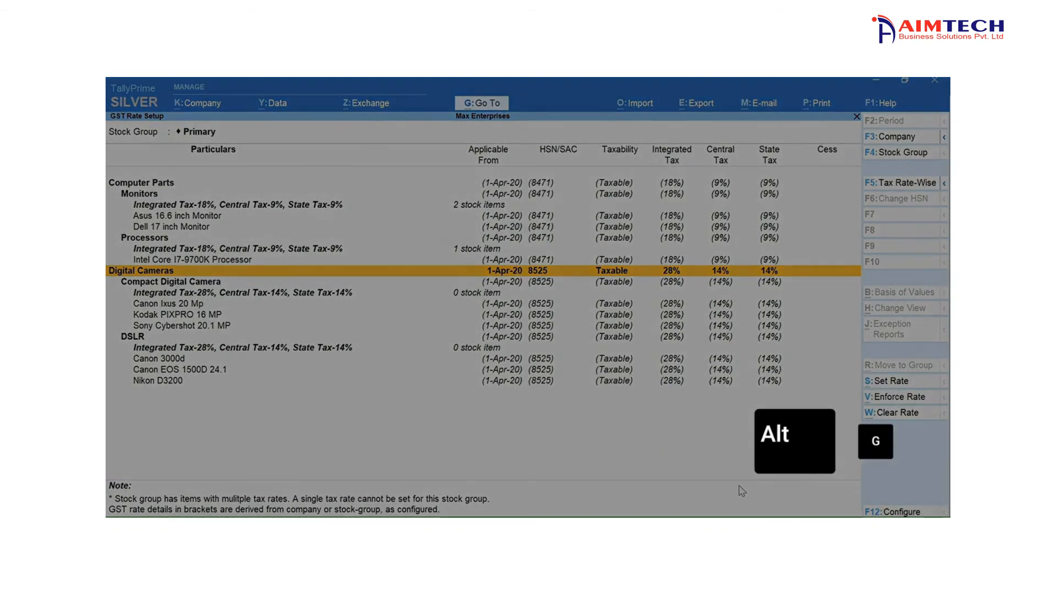
- Open the Update Party GSTIN report for all groups and all ledgers
key("alt+g")
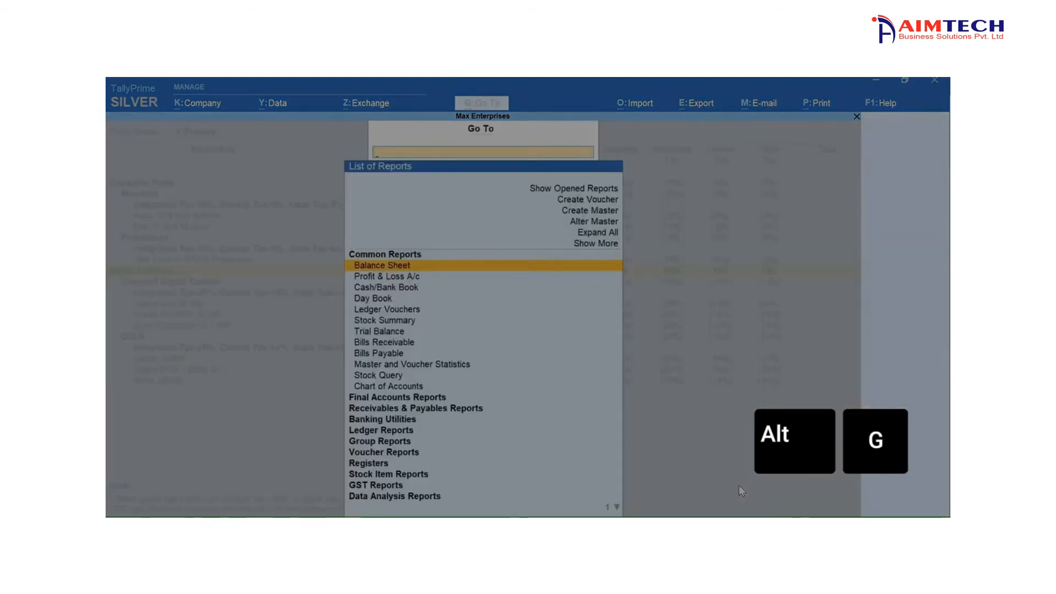
type("GSTIN")
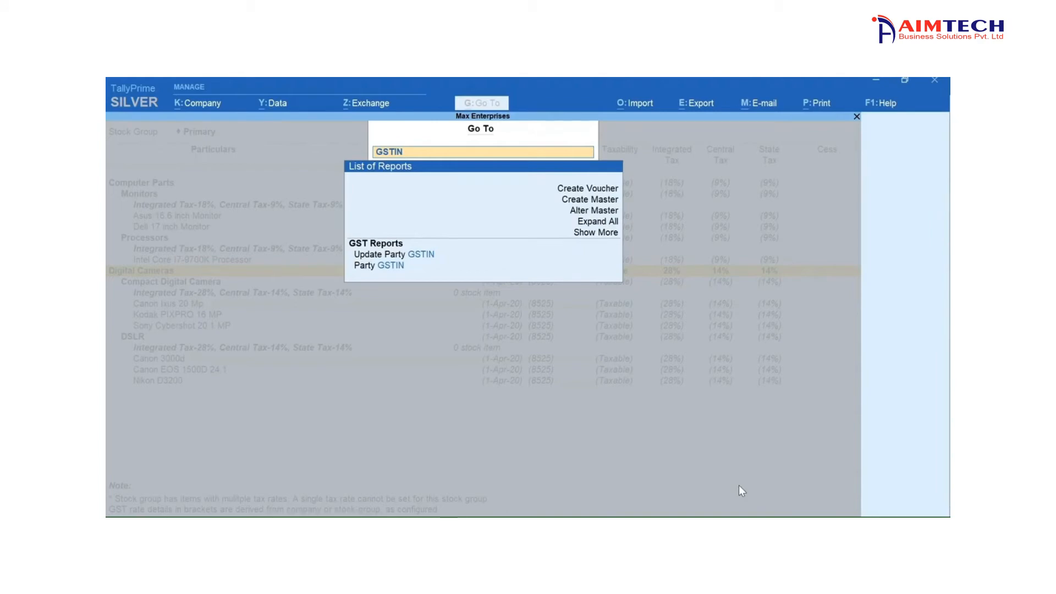
key("Down")
key("Return")
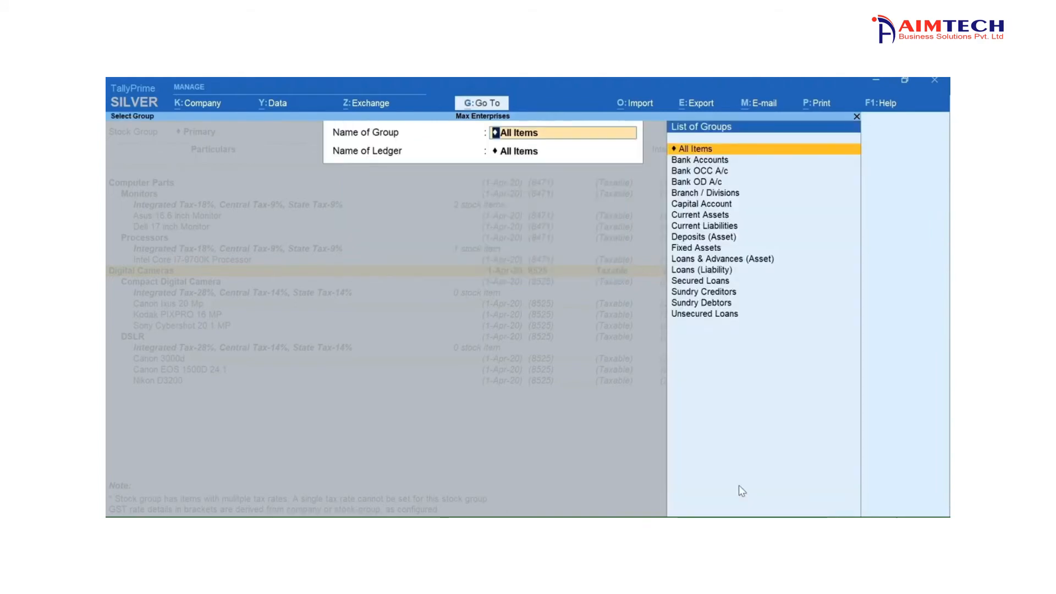
key("Return")
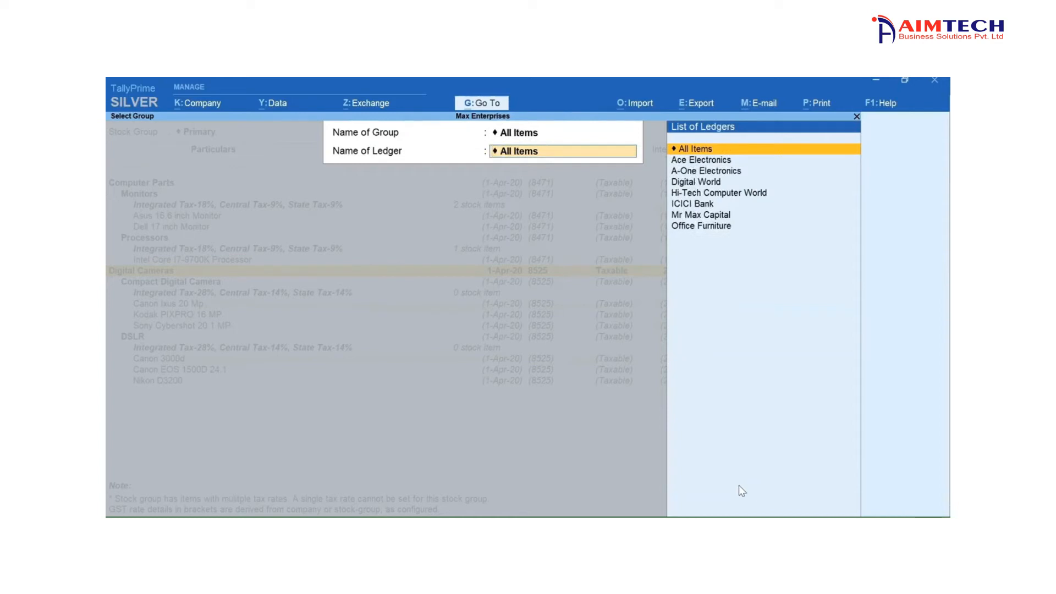
key("Return")
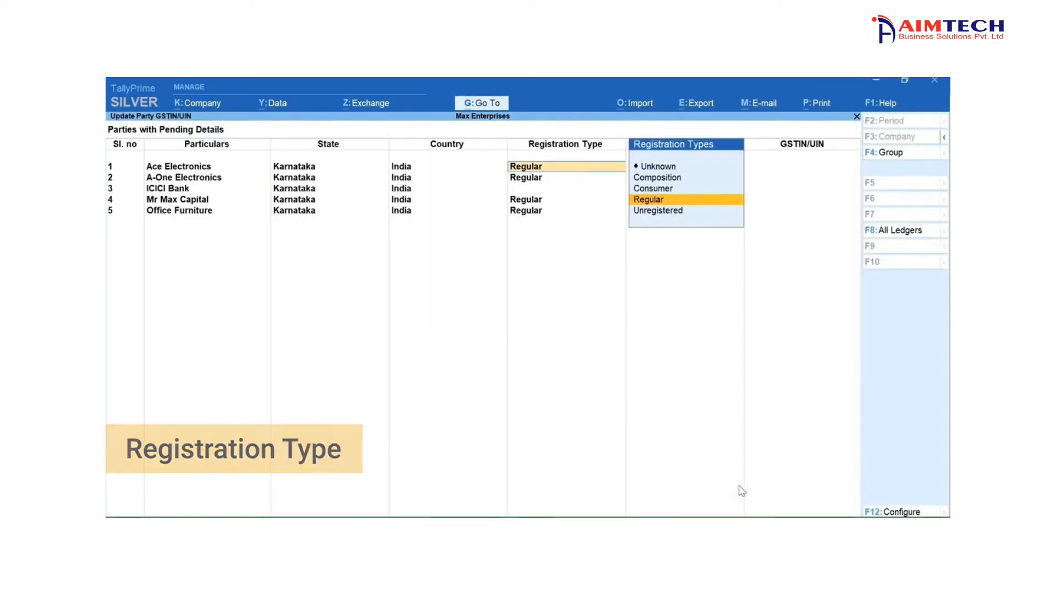
- For Ace Electronics, keep registration type Regular and party type Not Applicable, enter its GSTIN/UIN, and return to the GST Rate Setup report
key("Return")
key("Return")
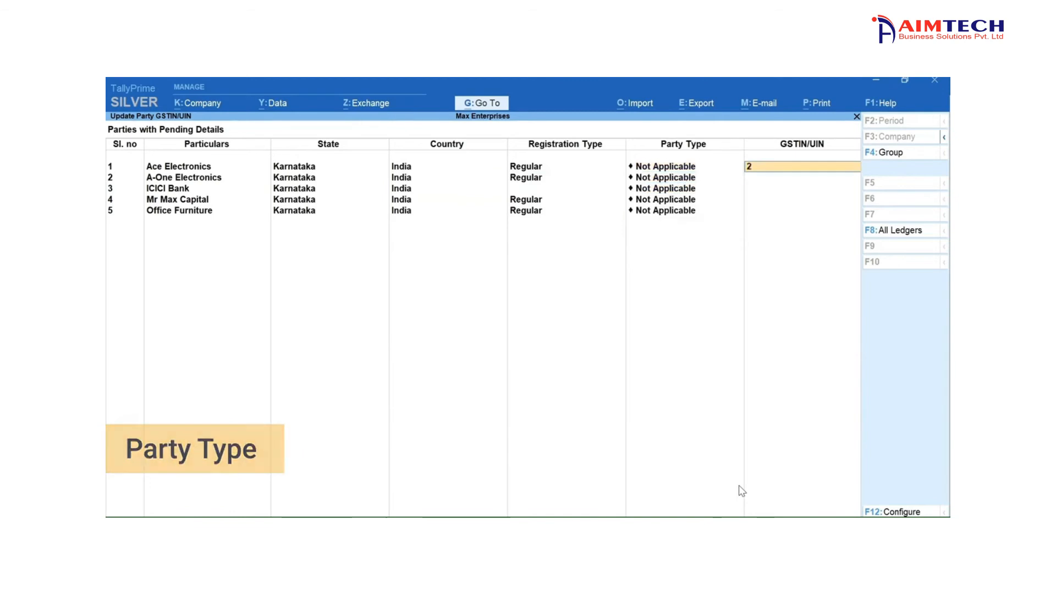
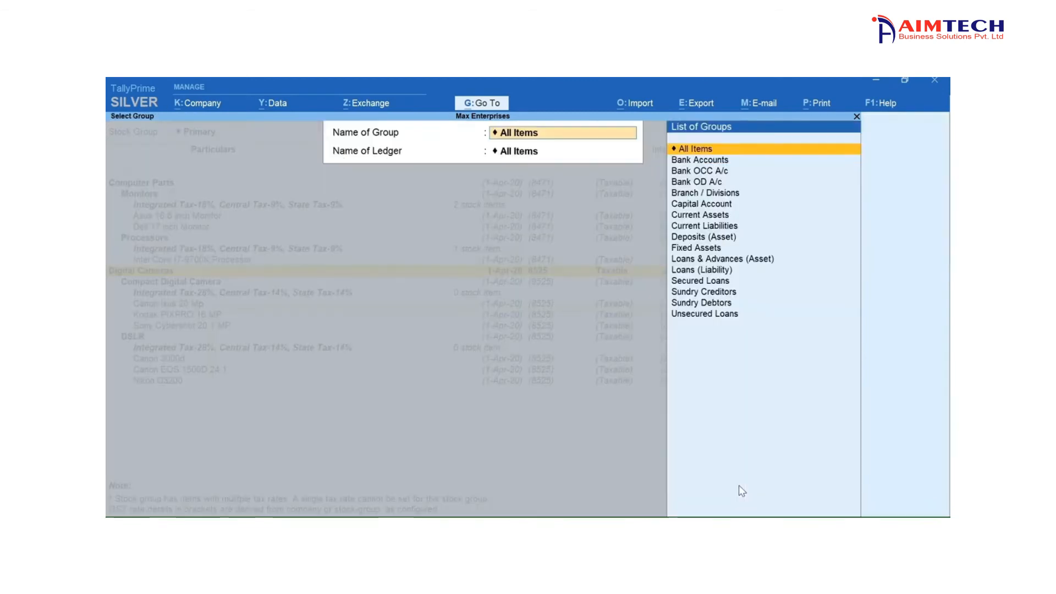
key("Escape")
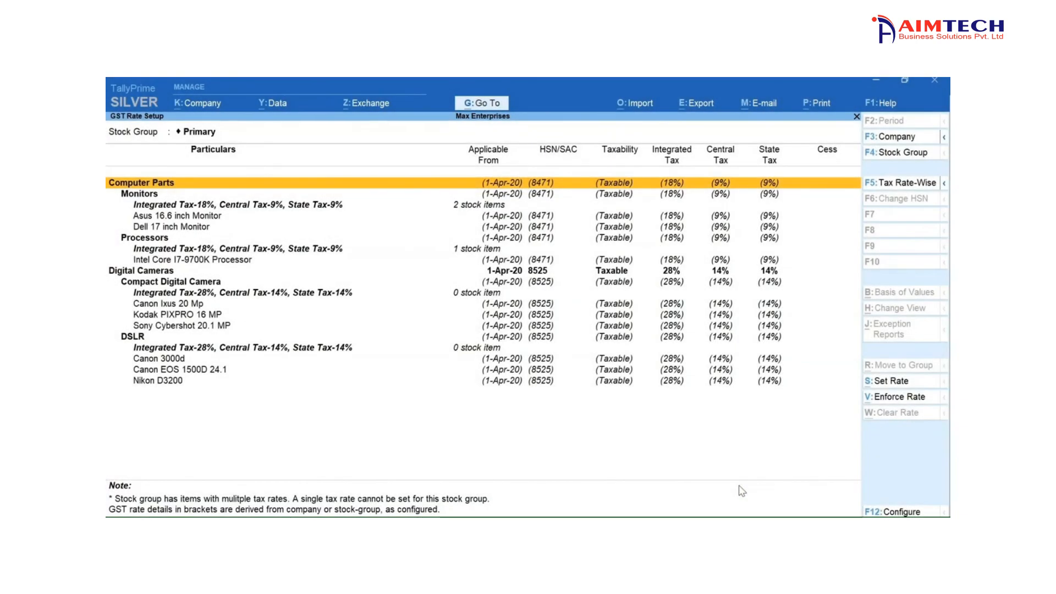
- Open the Map UoM - UQC report and map the Nos unit to the unit quantity code NOS-NUMBERS
key("alt")
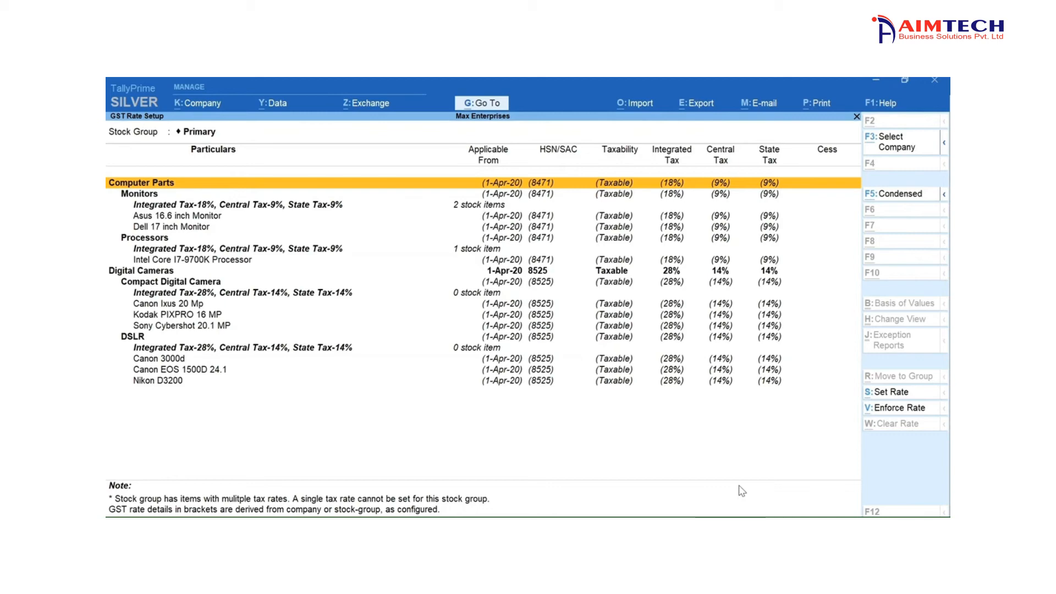
key("alt+g")
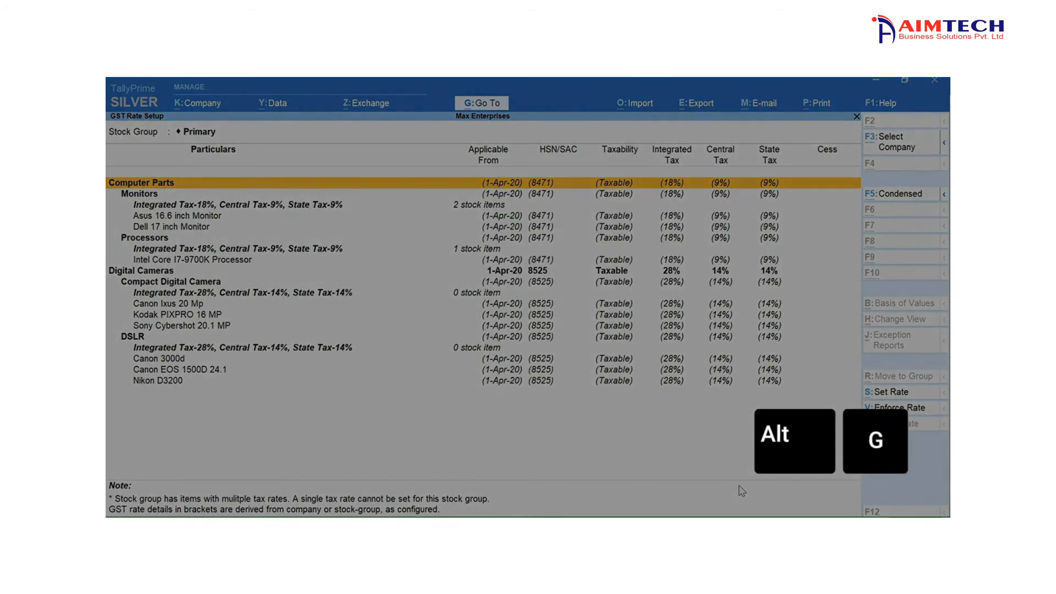
type("UQC")
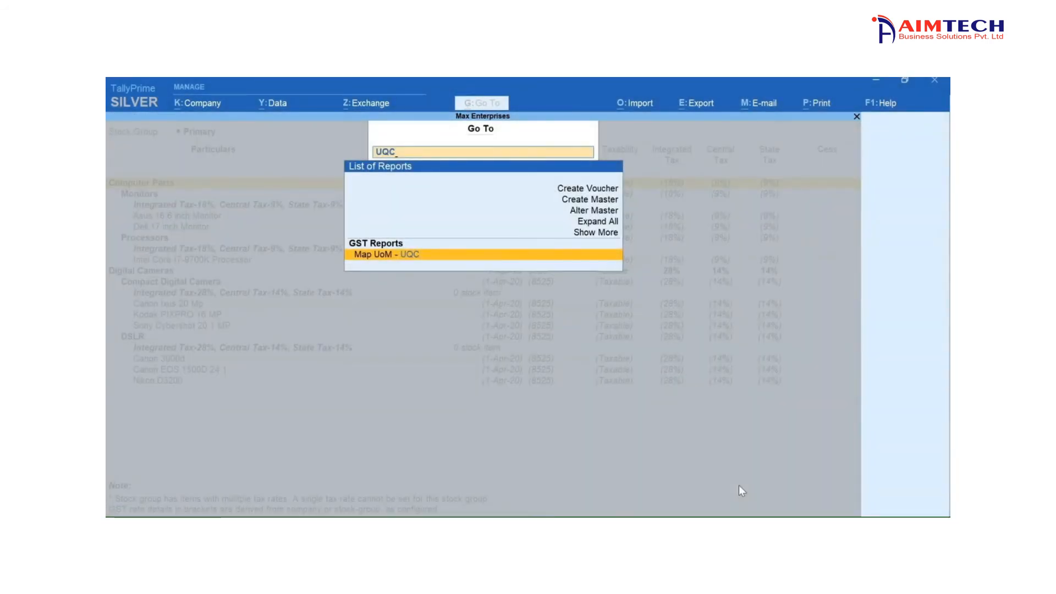
key("Return")
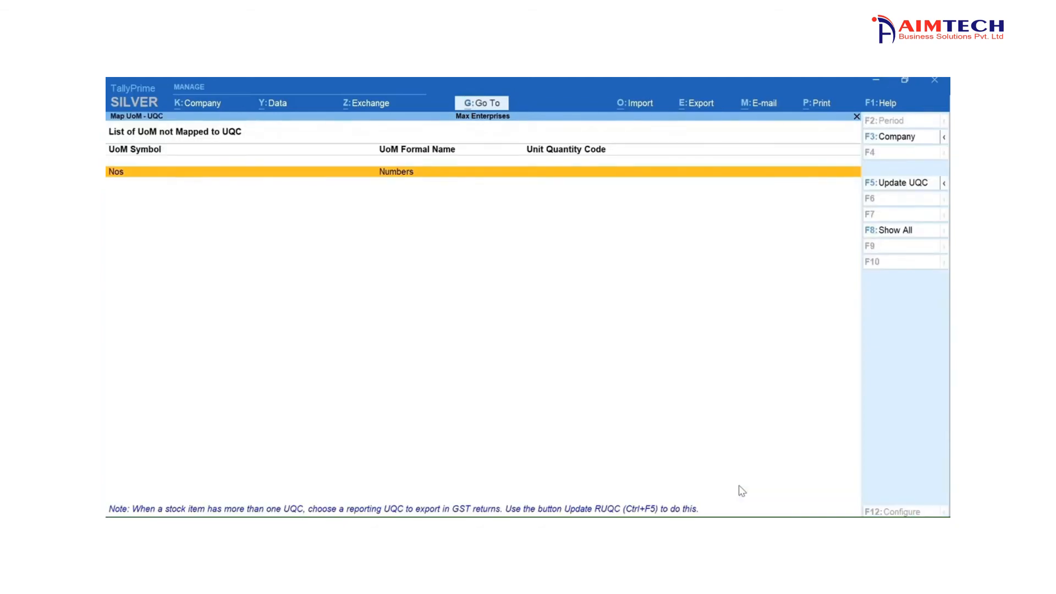
key("F5")
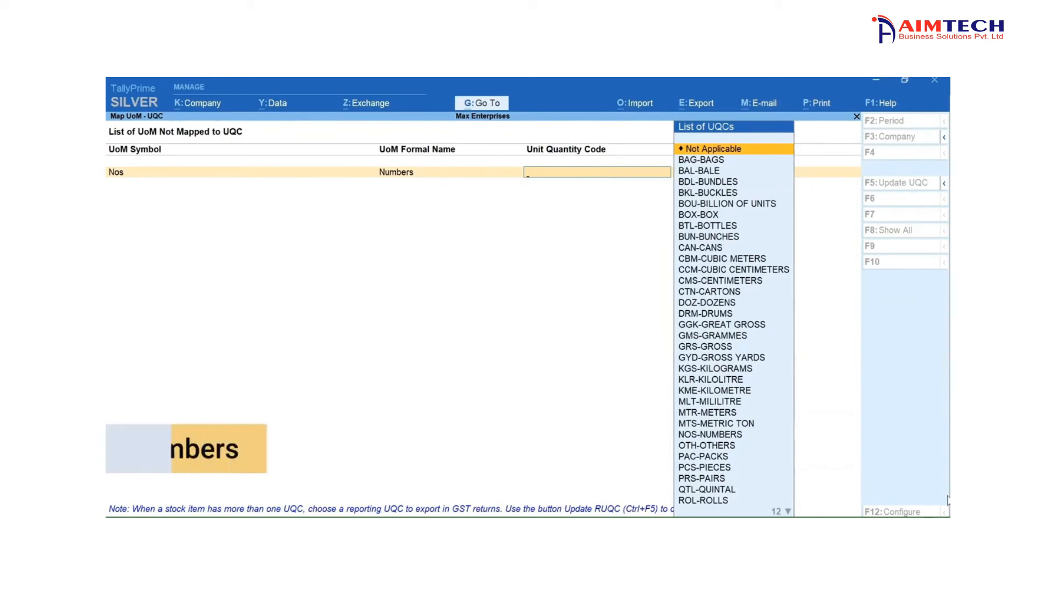
type("nu")
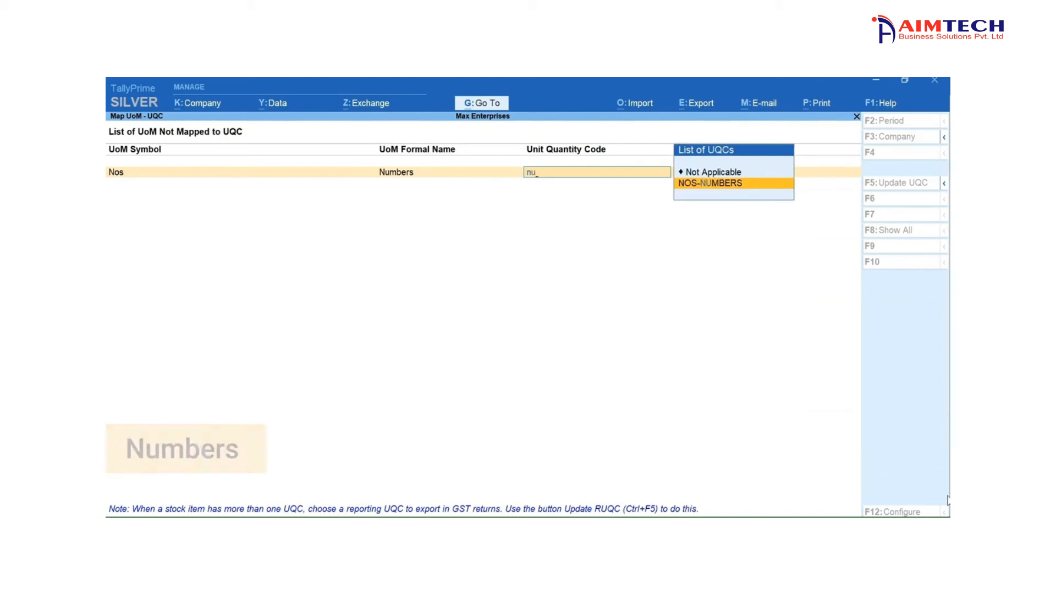
key("Return")
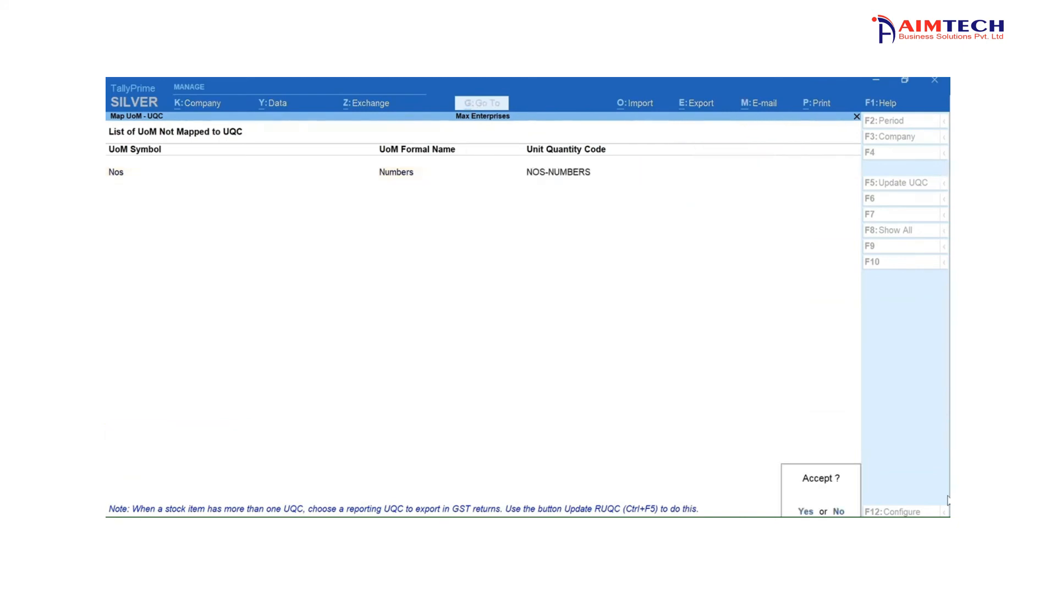
key("Return")
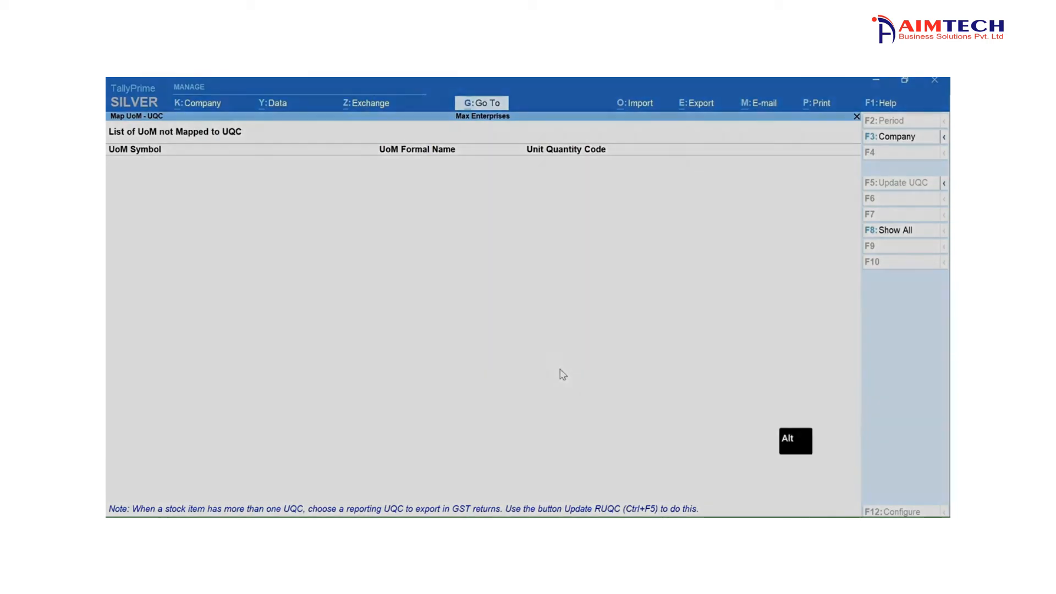
- Open the creation form for a new ledger master
key("alt+g")
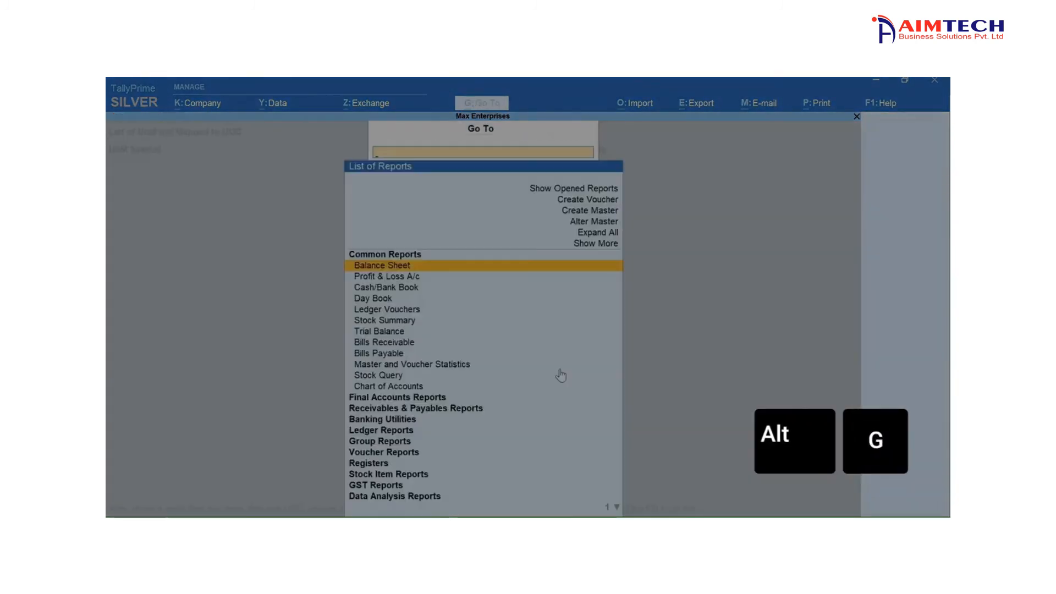
key("Up")
key("Up")
key("Up")
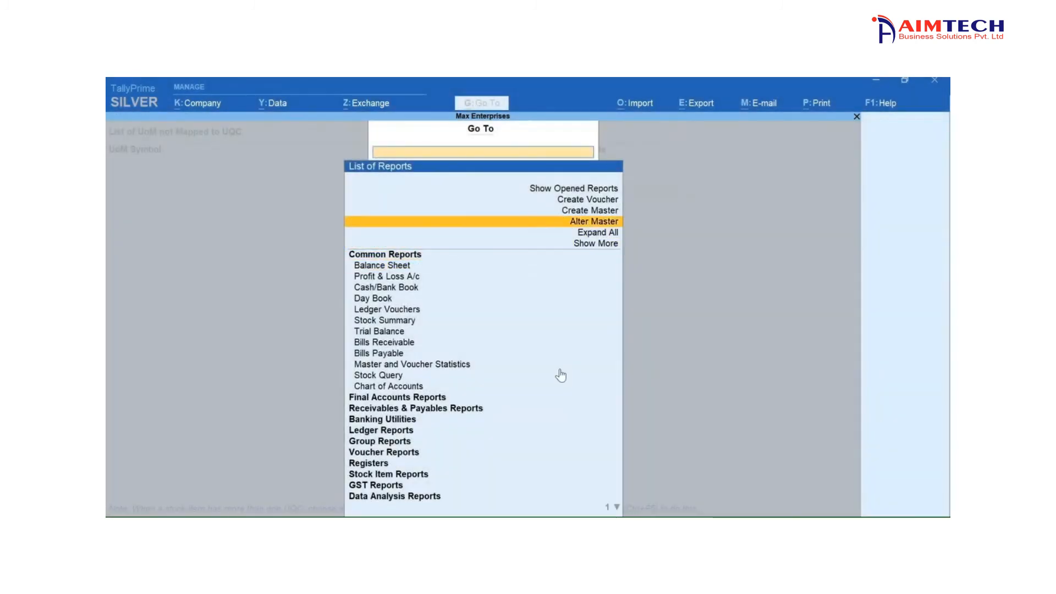
key("Return")
key("Down")
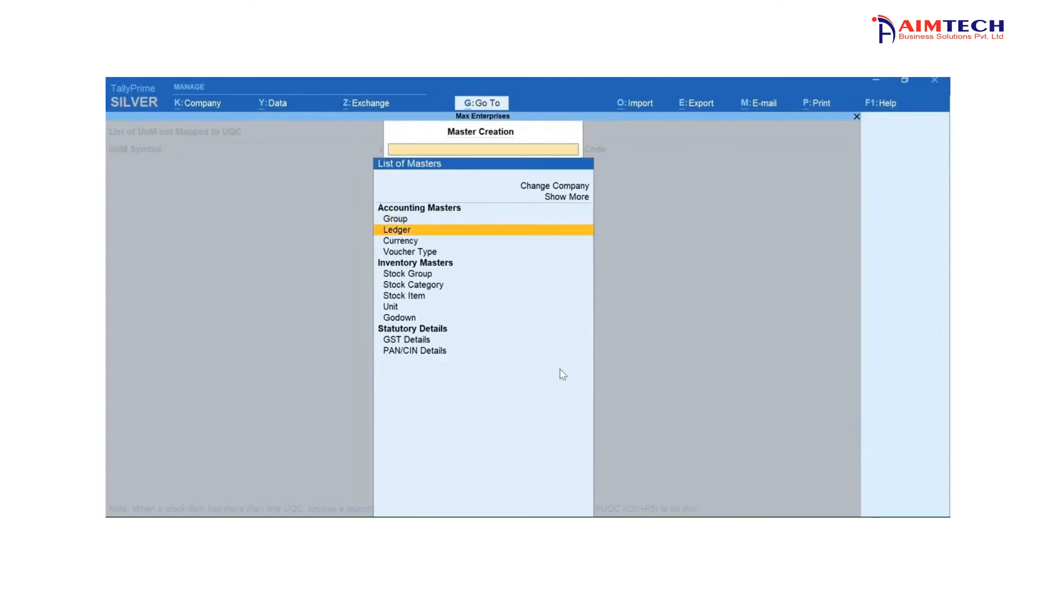
key("Return")
- Create the ledger CGST under Duties & Taxes with duty type GST and tax type Central Tax
type("CGST")
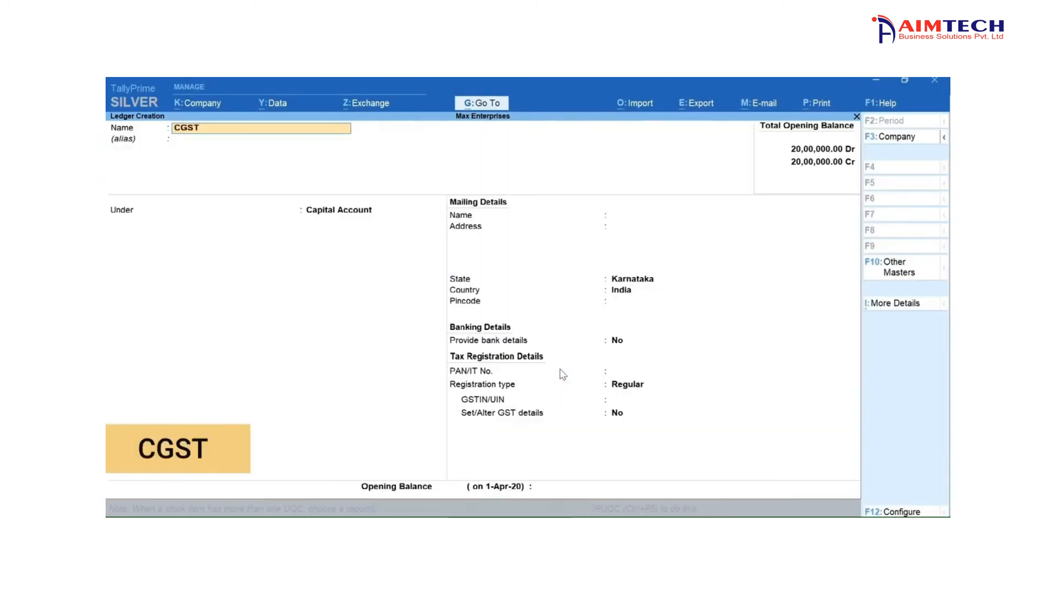
key("Return")
key("Return")
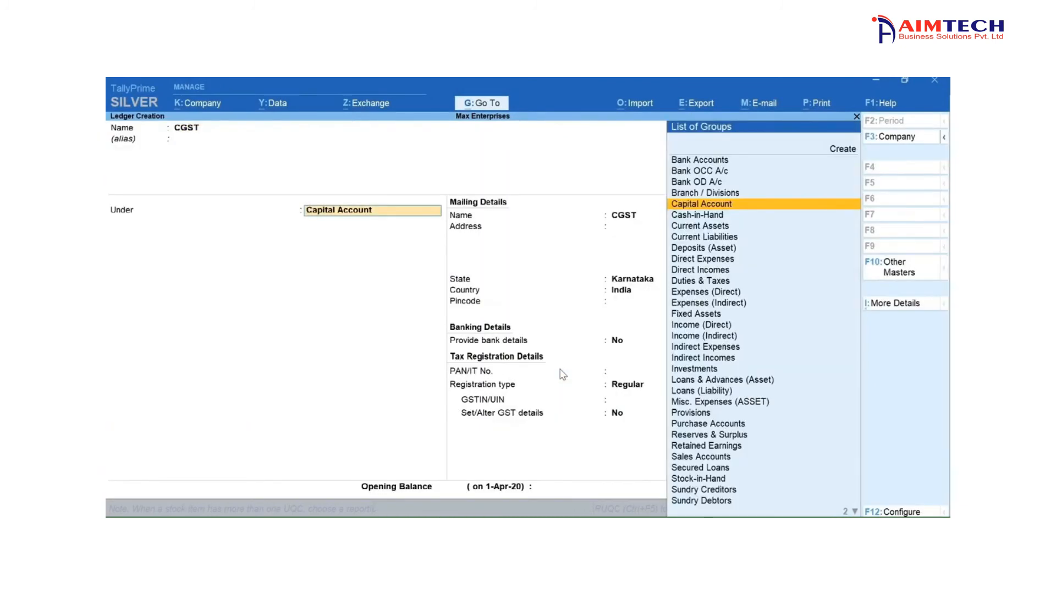
type("Dut")
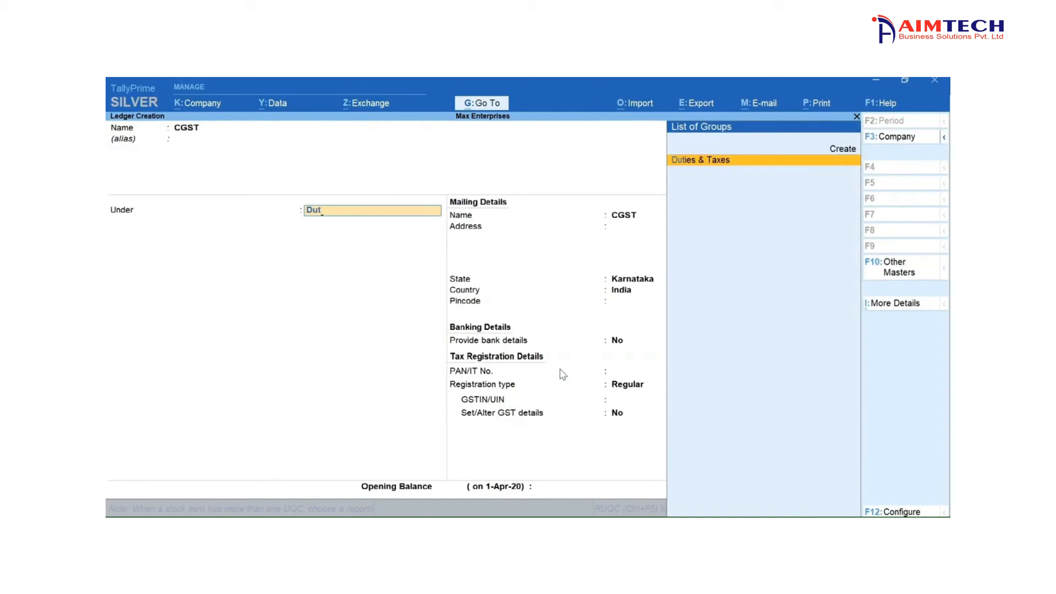
key("Return")
key("Up")
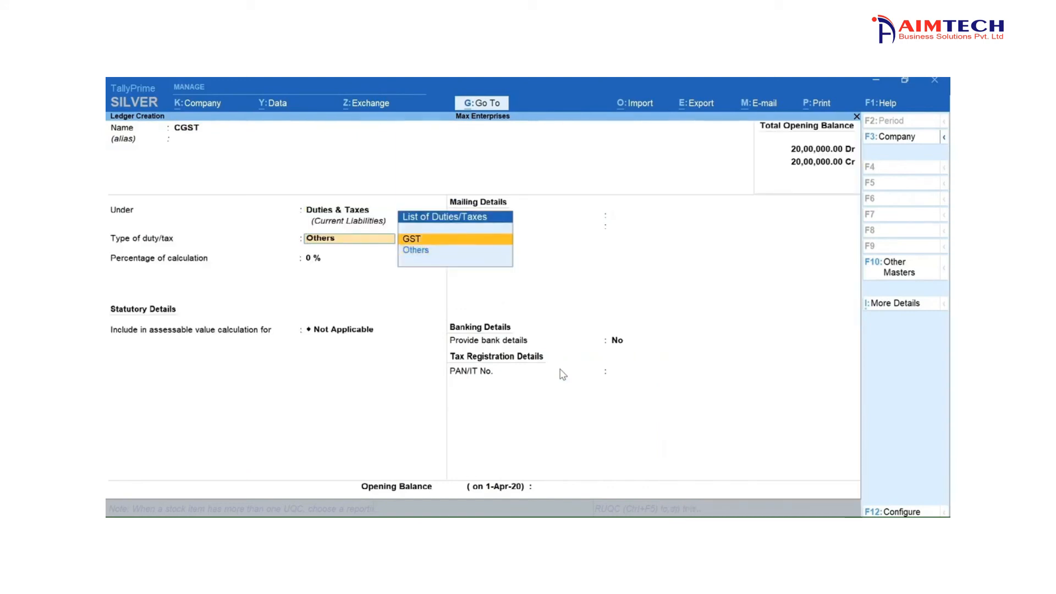
key("Return")
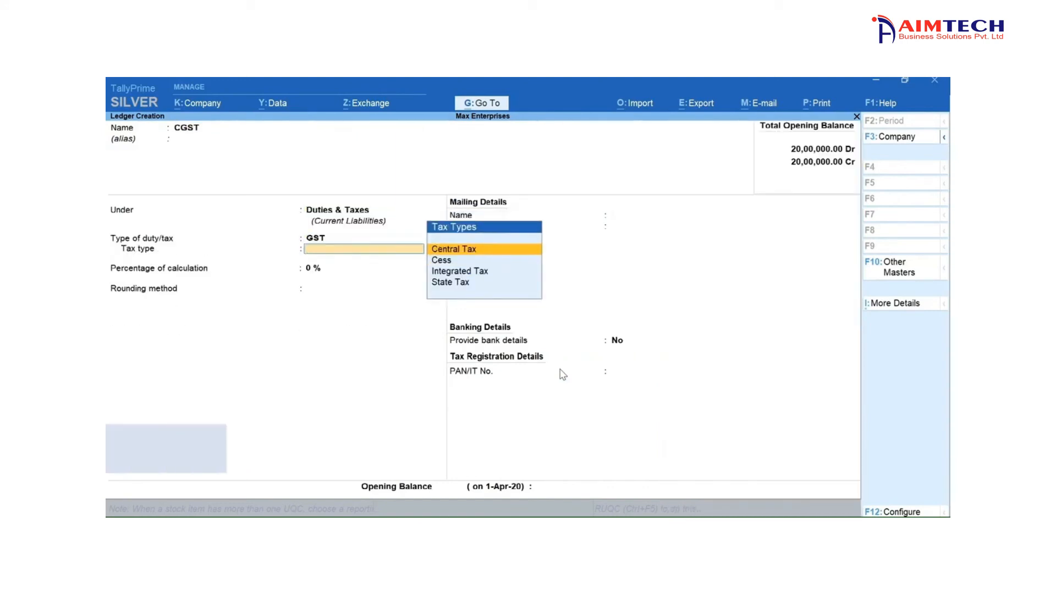
key("Return")
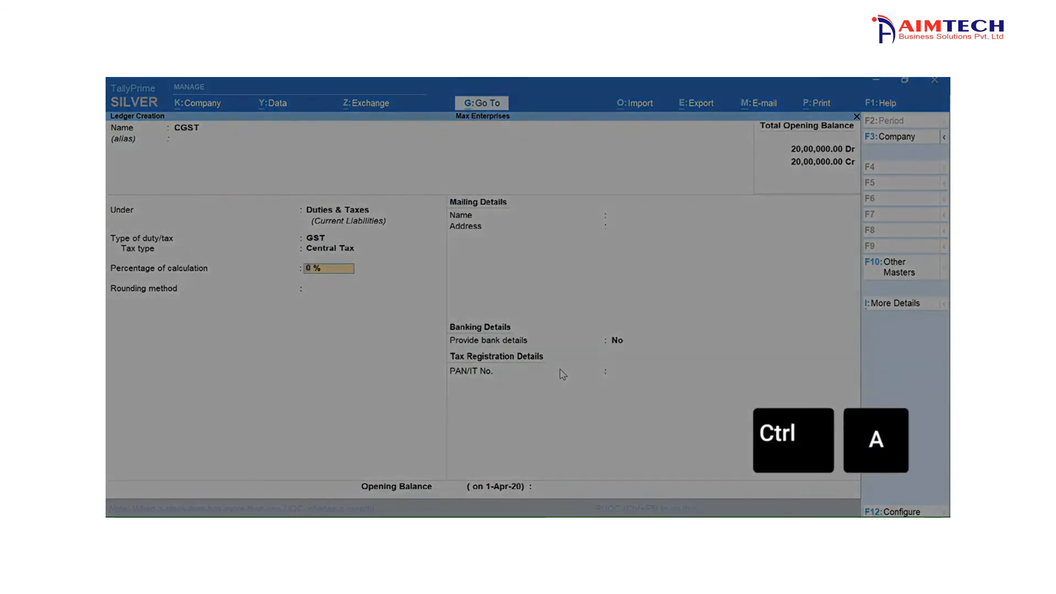
key("ctrl+a")
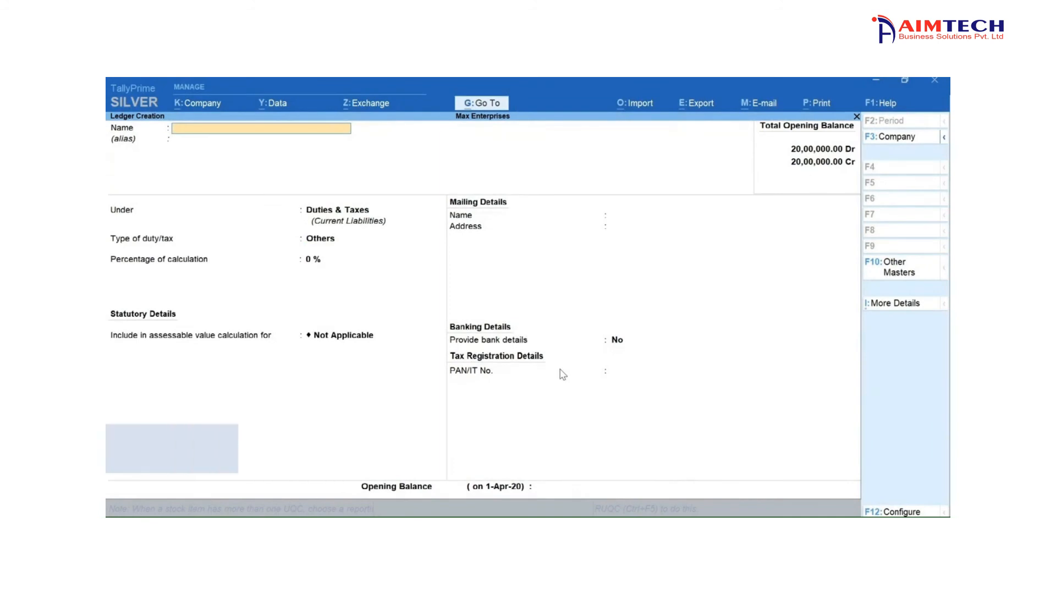
- Create the ledger SGST under Duties & Taxes with duty type GST and tax type State Tax
type("SGST")
key("Return")
key("Return")
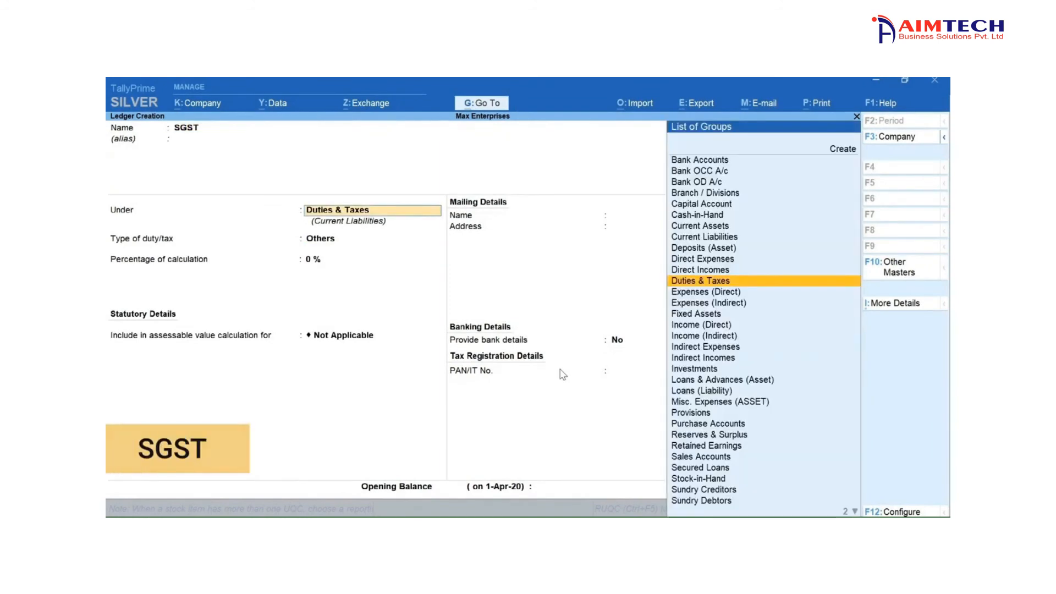
key("Return")
key("Up")
key("Return")
key("Down")
key("Down")
key("Down")
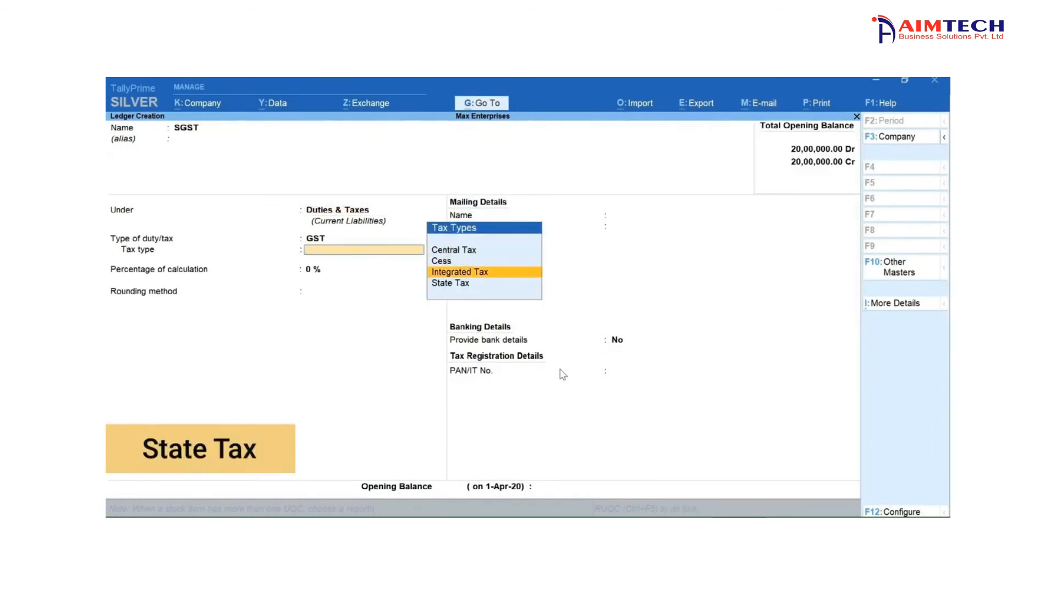
key("Return")
key("ctrl+a")
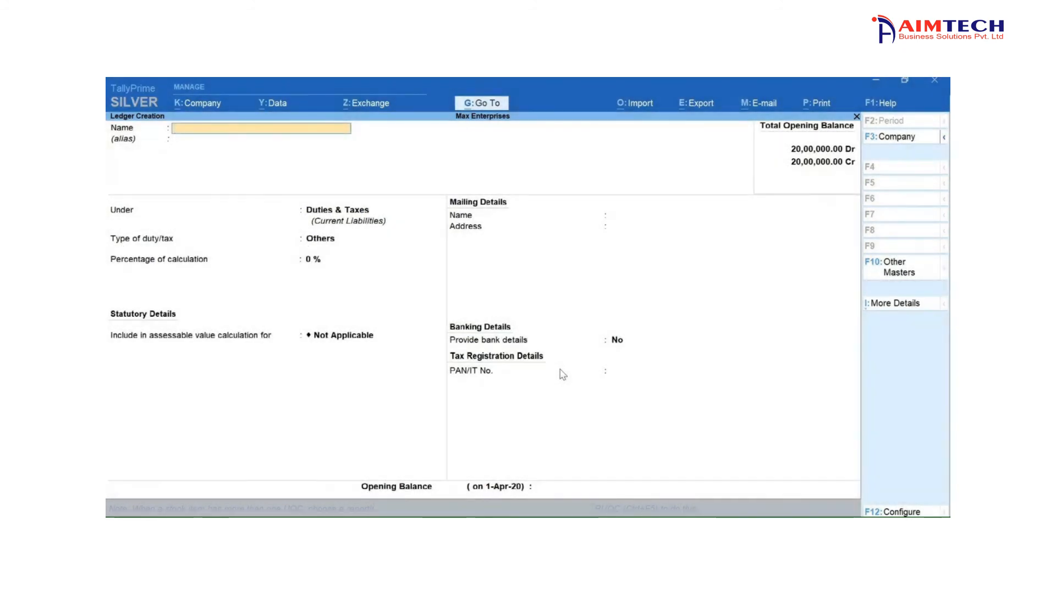
- Create the ledger IGST under Duties & Taxes with duty type GST and tax type Integrated Tax
type("IGST")
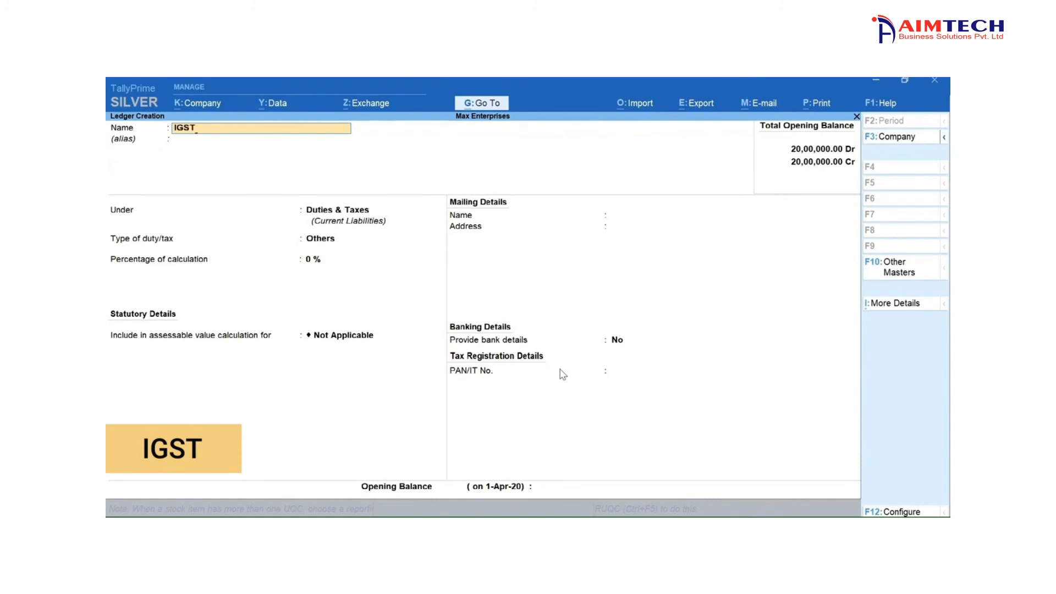
key("Return")
key("Return")
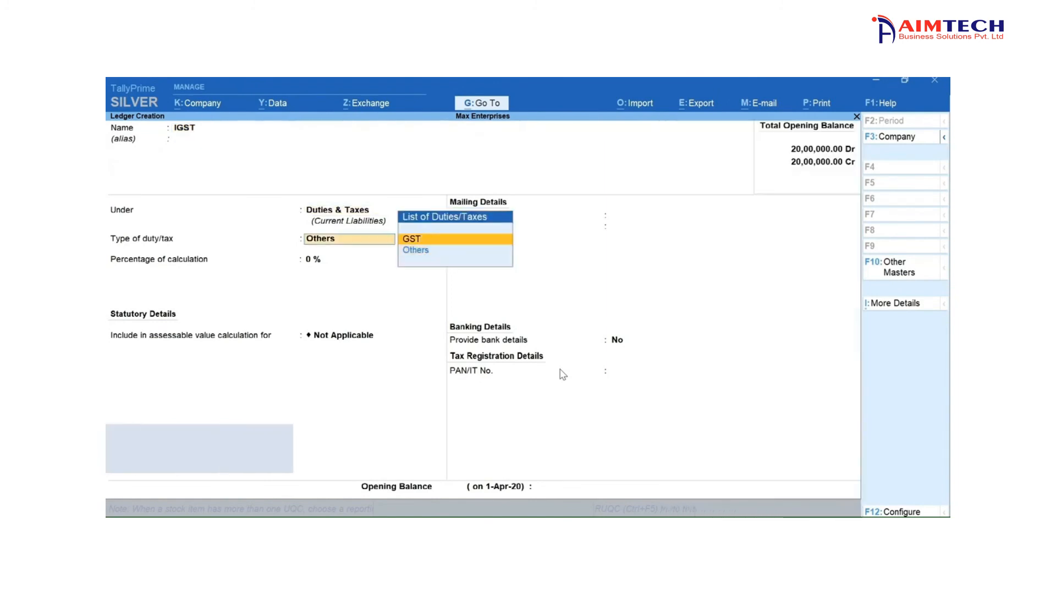
key("Return")
key("Down")
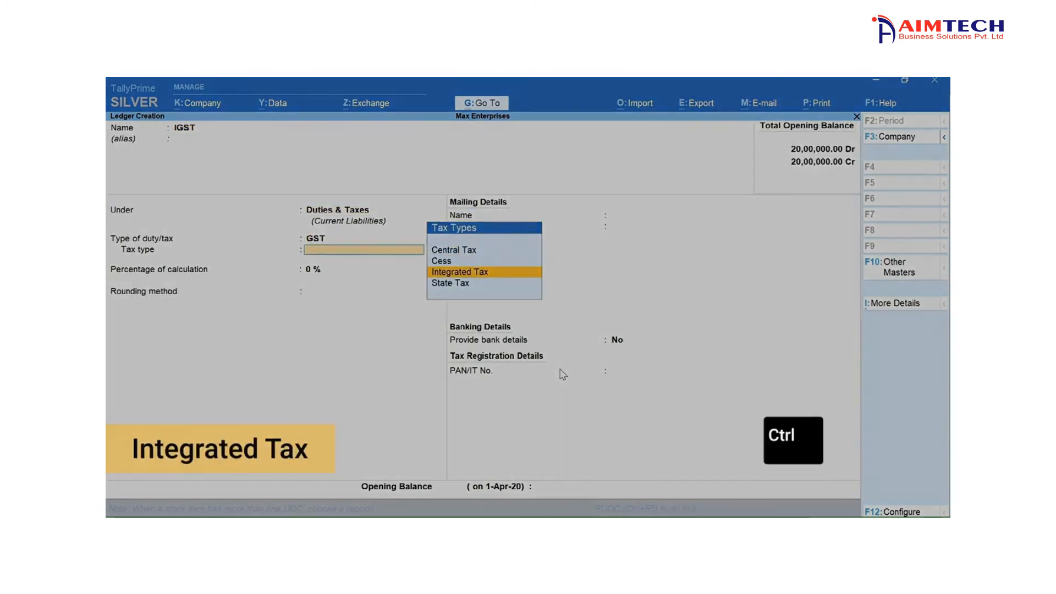
key("ctrl+a")
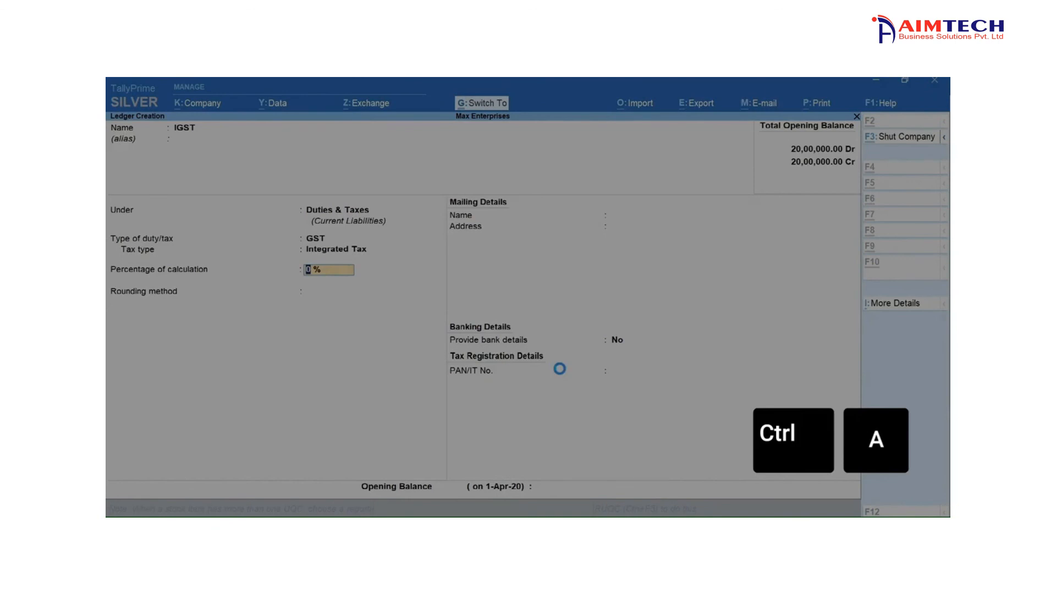